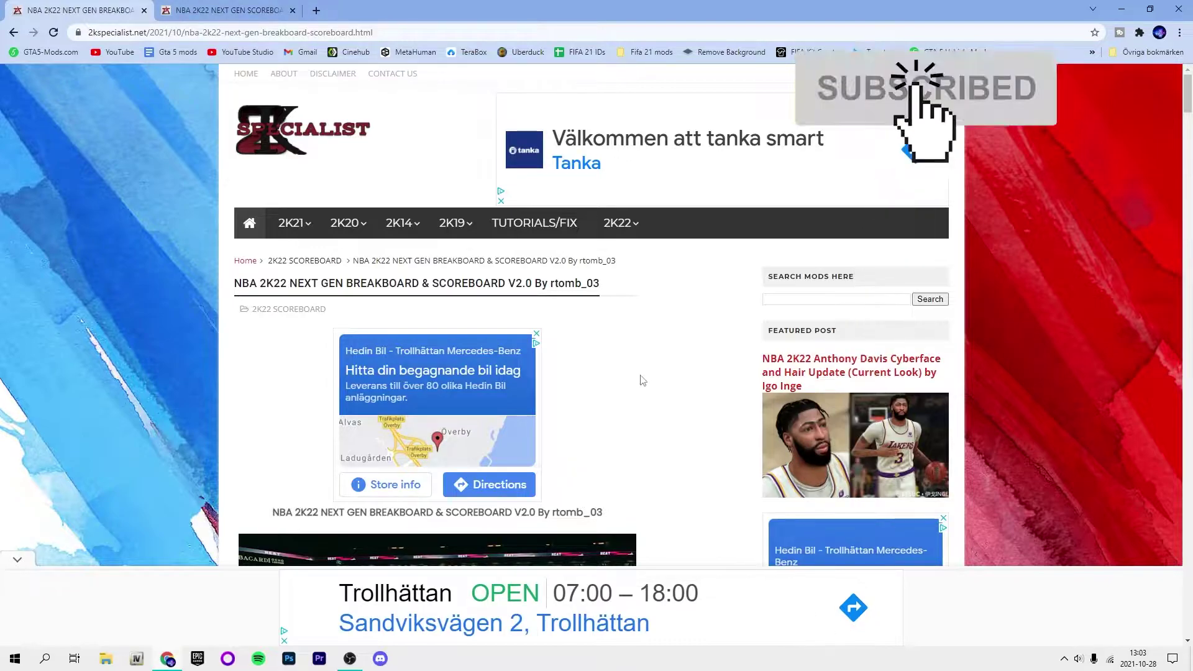
scroll(640, 341, down, 4)
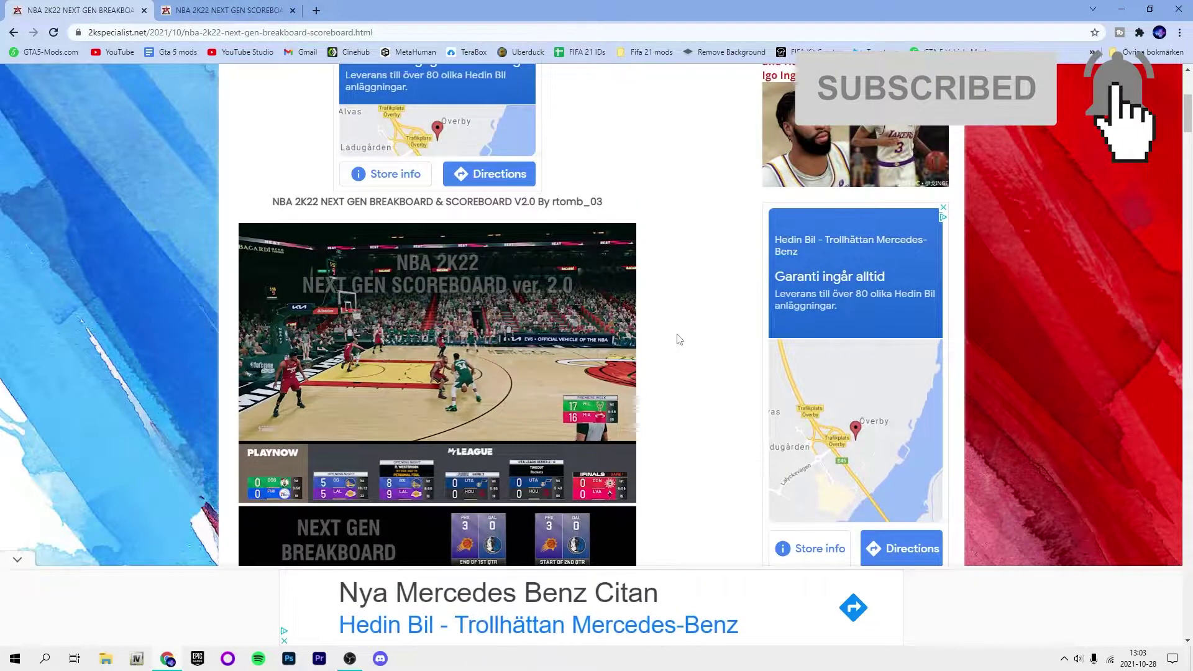
Inspect the enlarged scoreboard preview images in the Breakboard & Scoreboard V2.0 article
key(ctrl+Tab)
key(ctrl+Tab)
scroll(682, 332, down, 2)
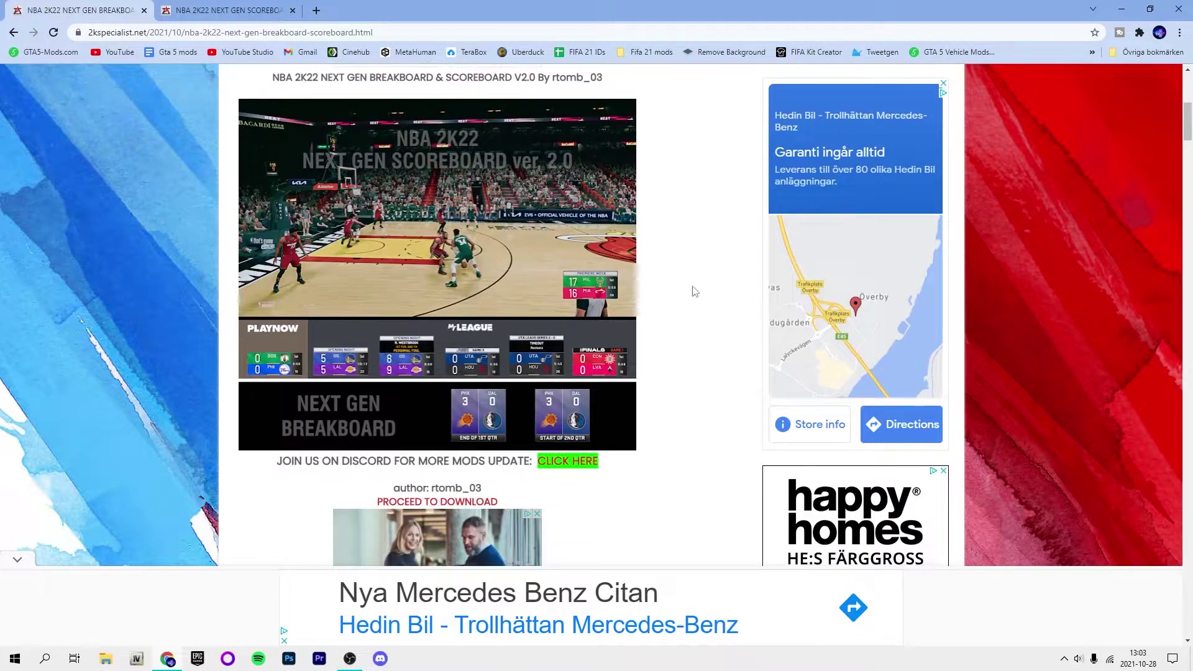
key(ctrl+Tab)
key(ctrl+Tab)
click(572, 240)
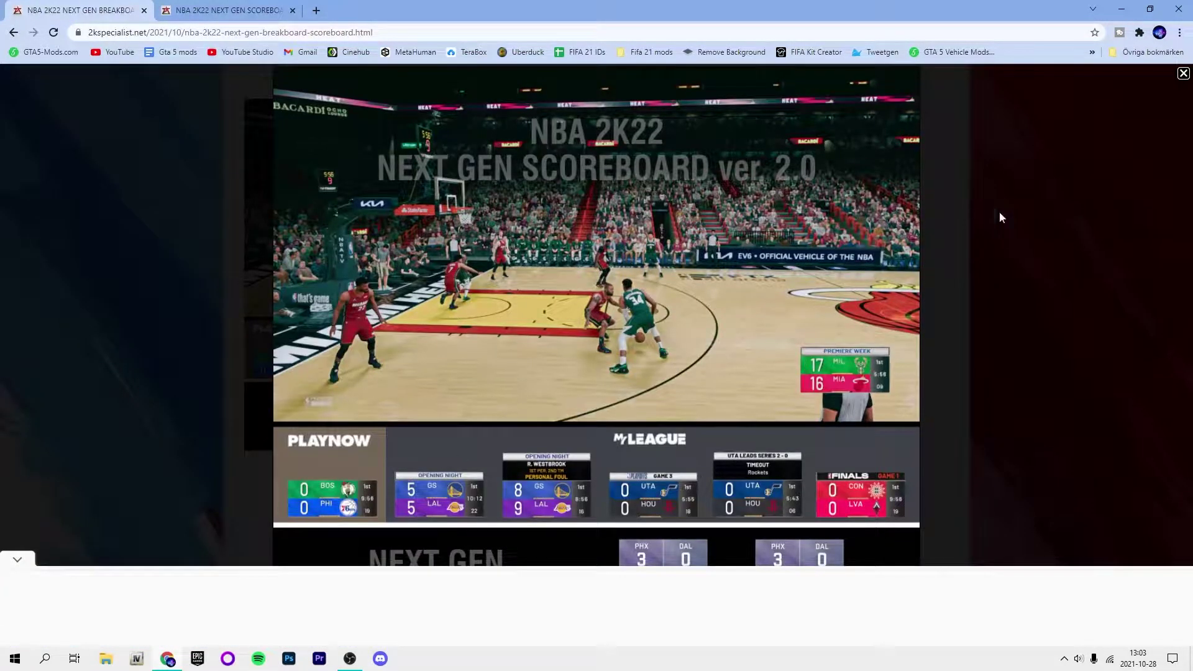
click(1000, 212)
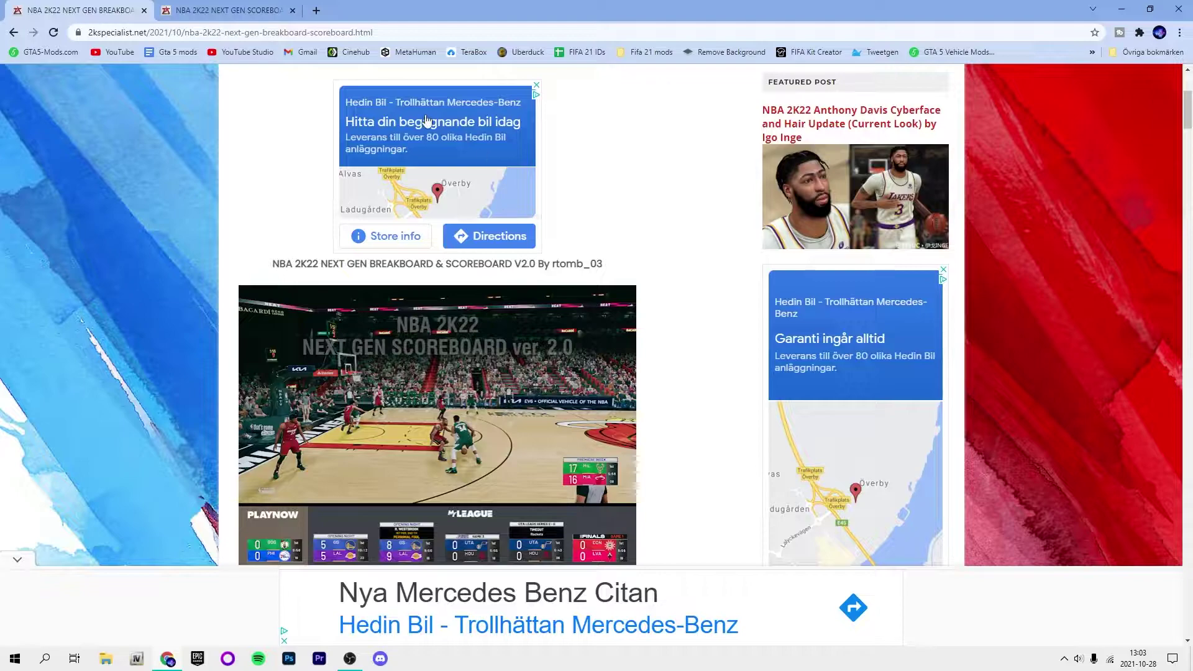
click(504, 373)
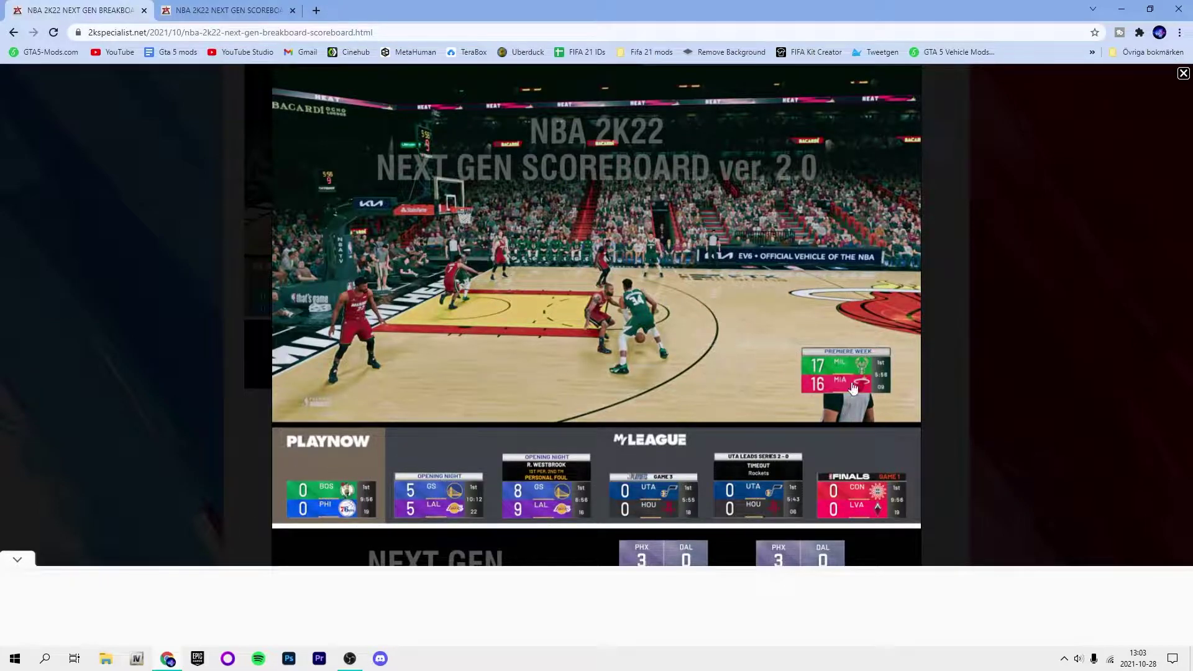
click(1182, 75)
scroll(597, 335, down, 5)
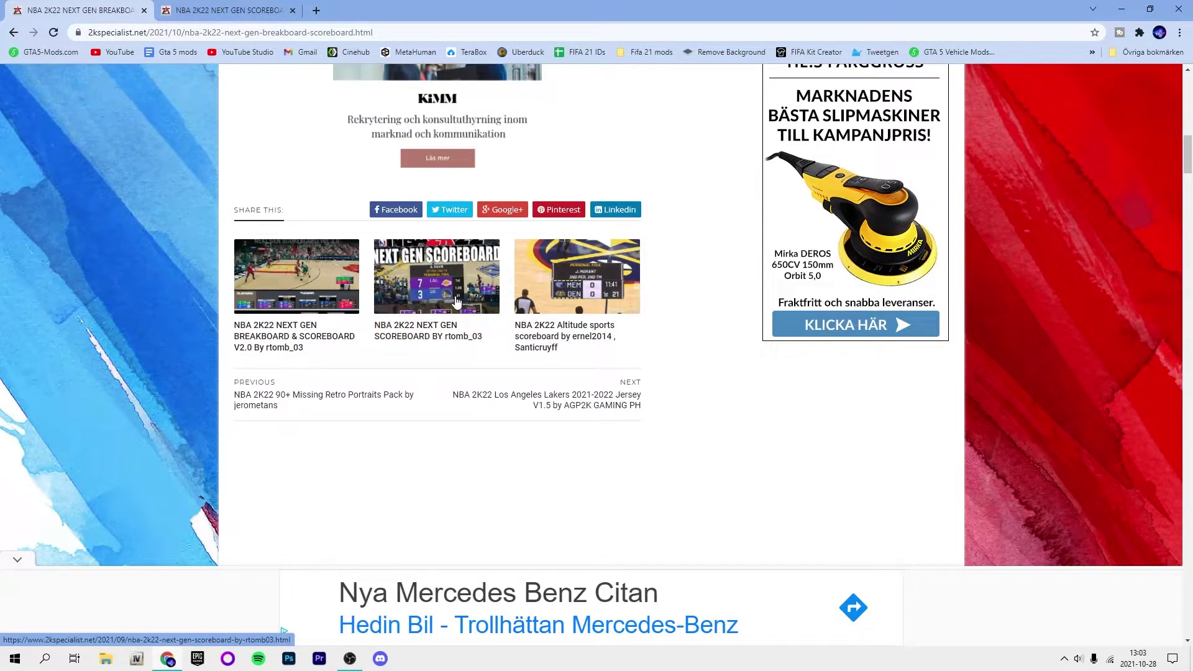
scroll(505, 333, up, 10)
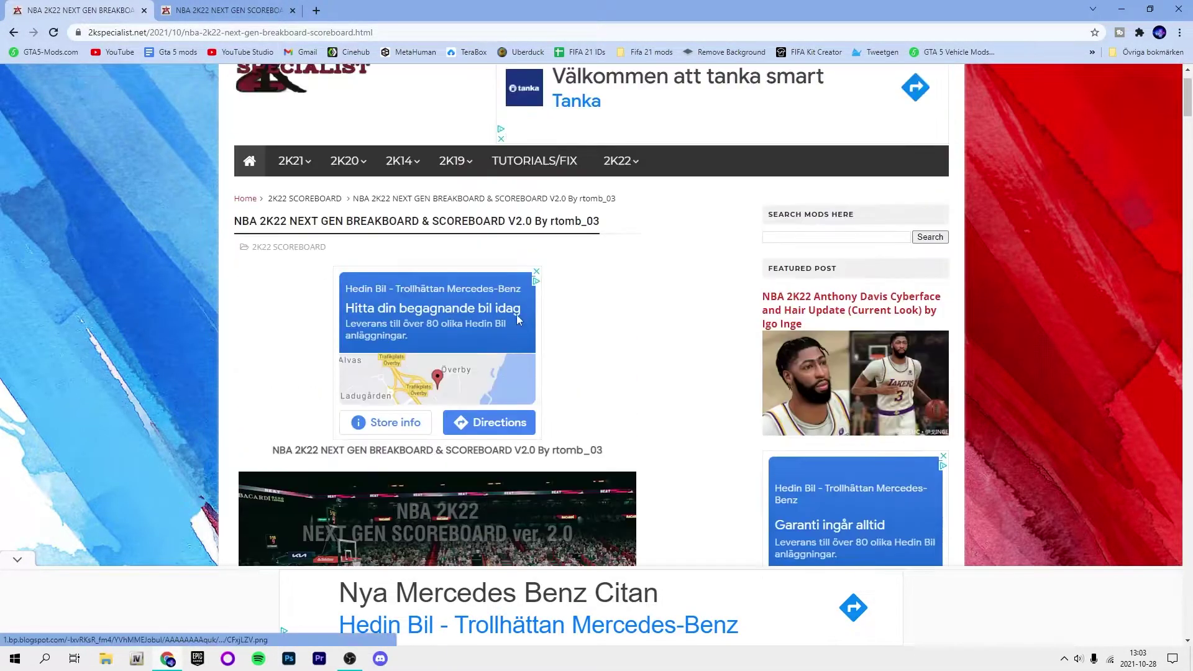
click(435, 396)
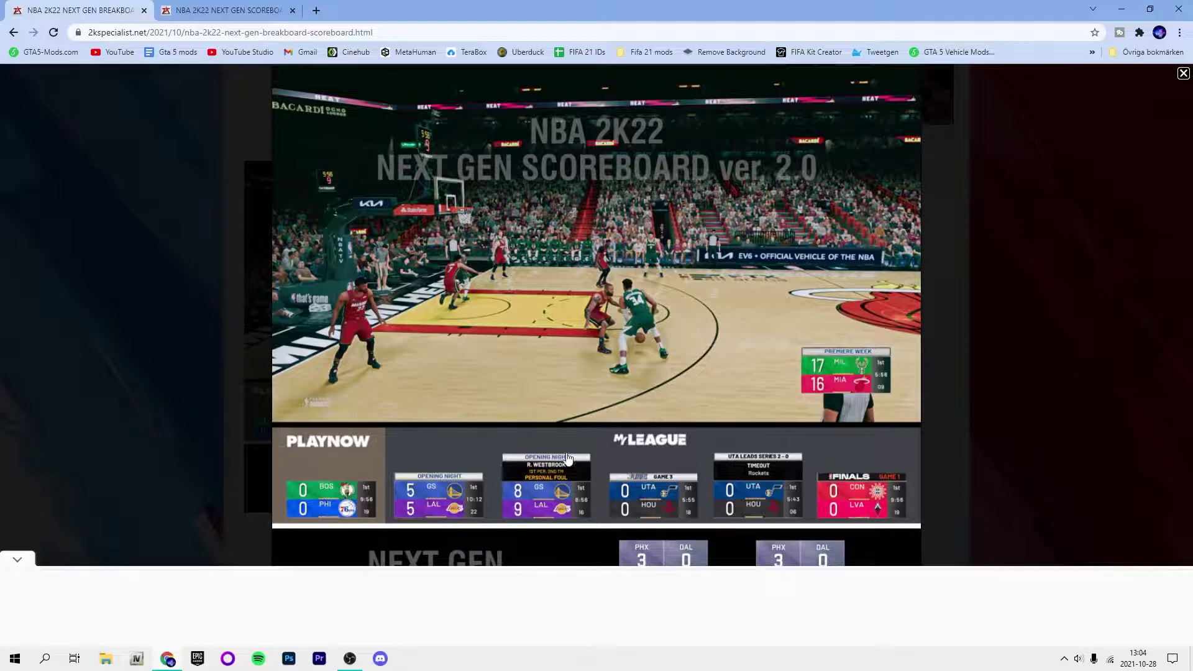
click(1133, 198)
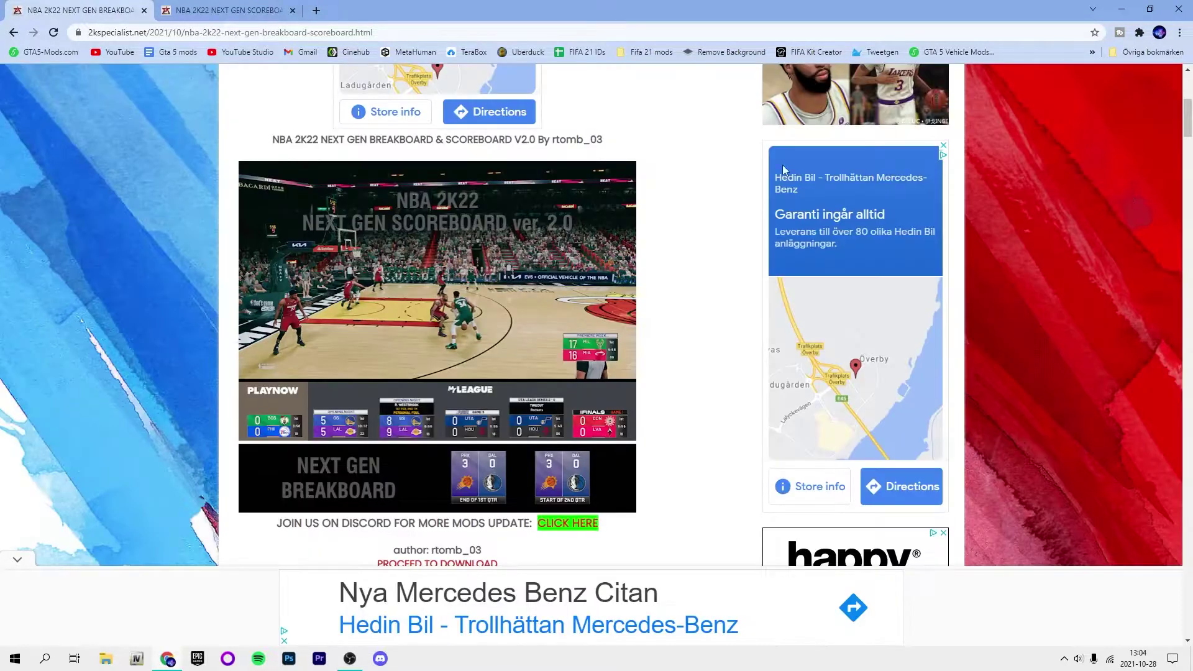
scroll(690, 161, up, 3)
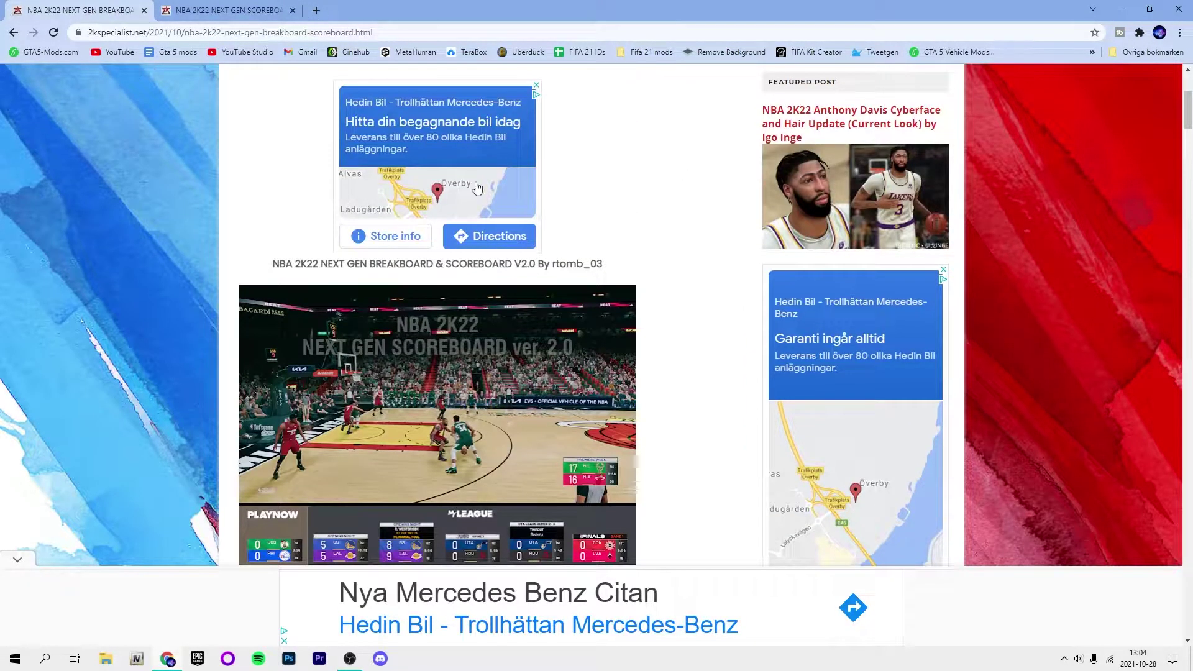
Browse the NEXT GEN SCOREBOARD by rtomb_03 article's title image and gameplay screenshot
key(ctrl+Tab)
scroll(396, 200, down, 2)
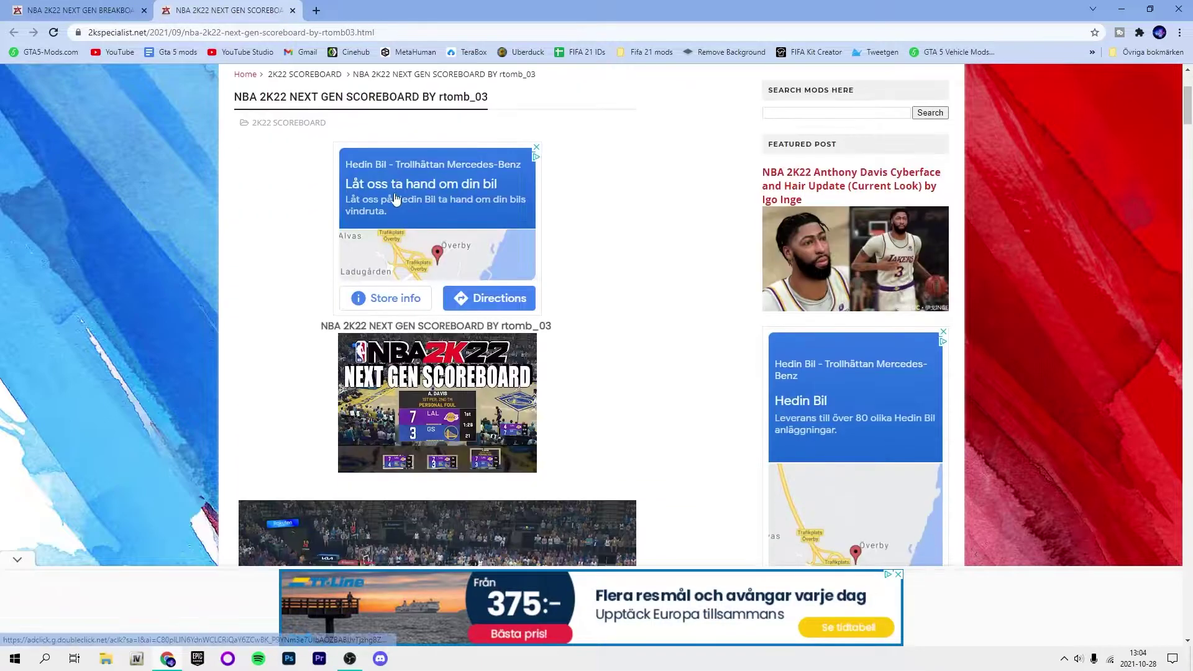
scroll(395, 200, down, 3)
scroll(420, 243, down, 2)
click(419, 243)
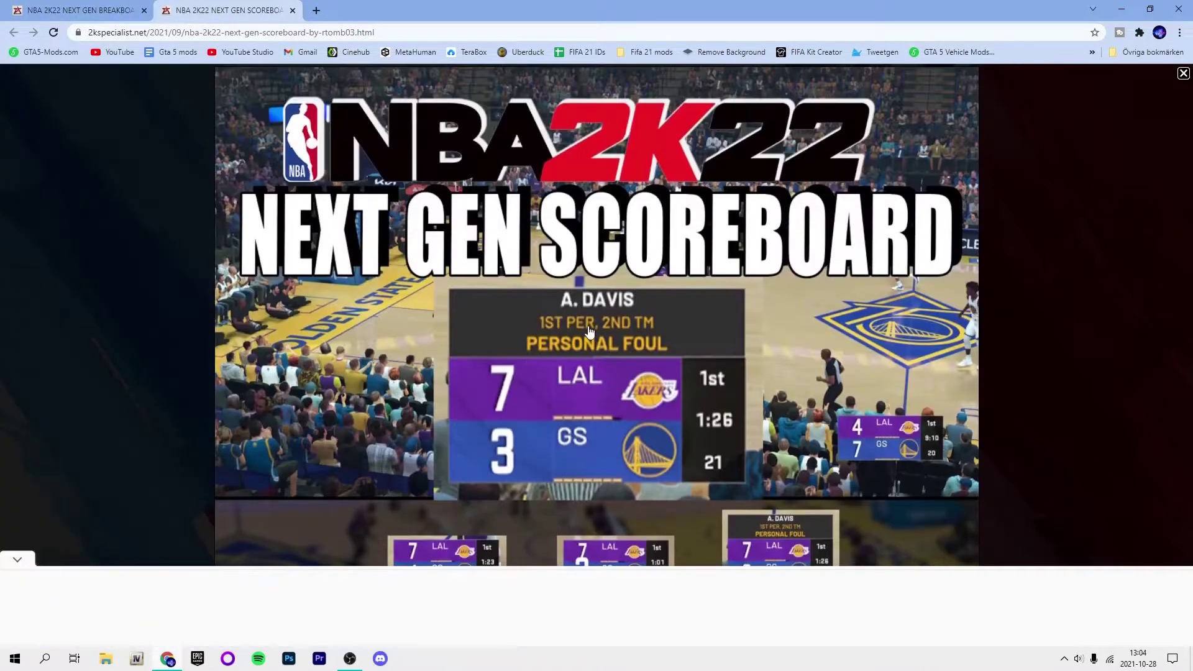
click(1145, 168)
scroll(597, 326, down, 3)
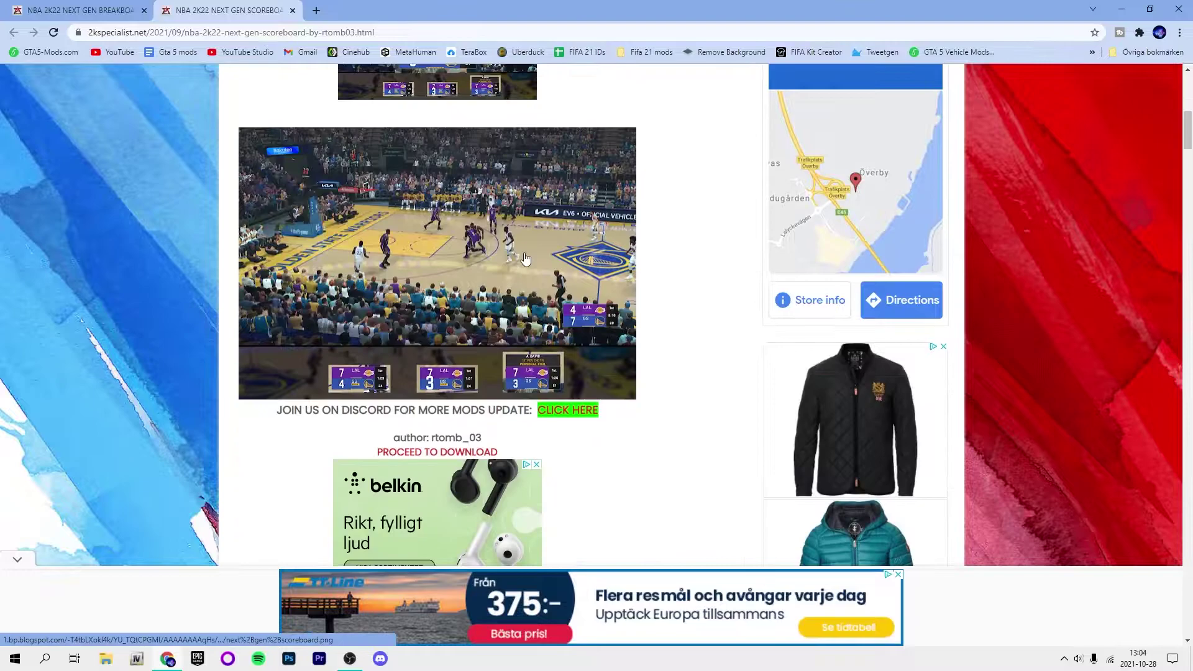
click(428, 234)
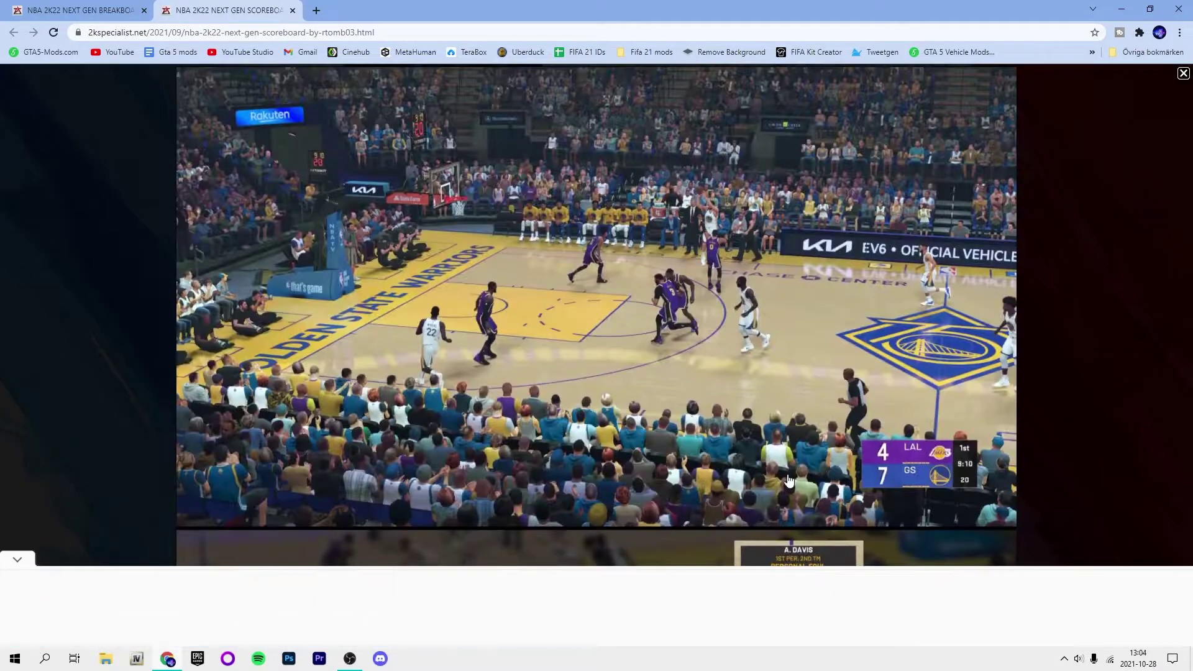
click(17, 564)
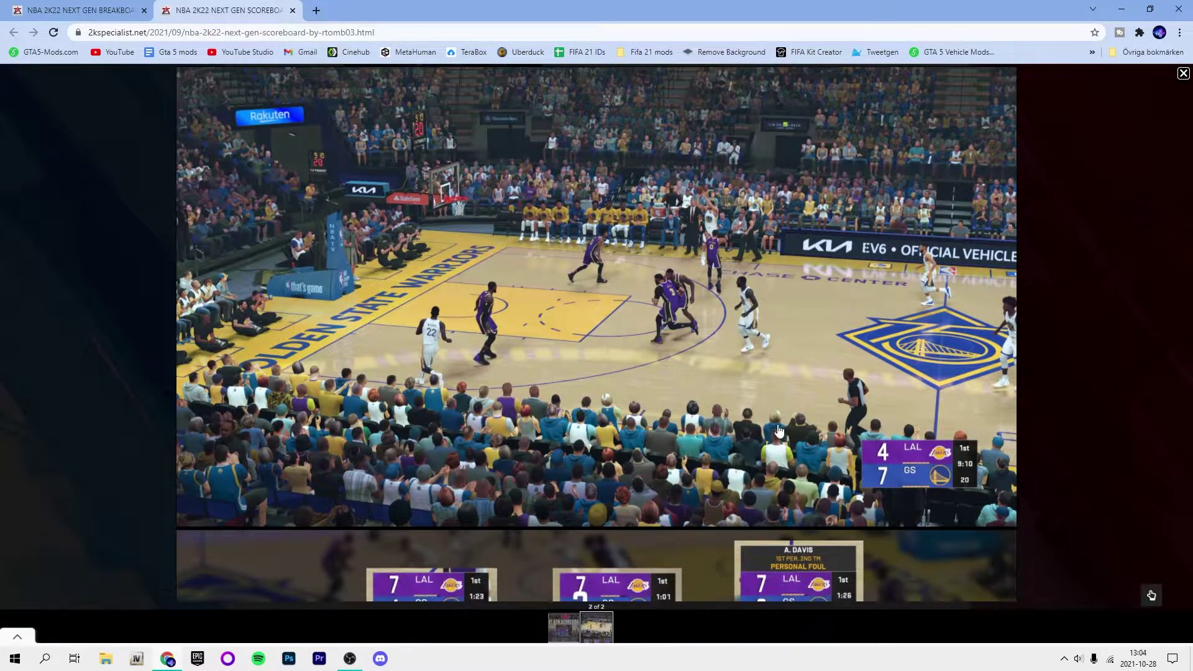
key(ctrl+shift+Tab)
key(ctrl+Tab)
key(ctrl+shift+Tab)
key(ctrl+Tab)
click(974, 143)
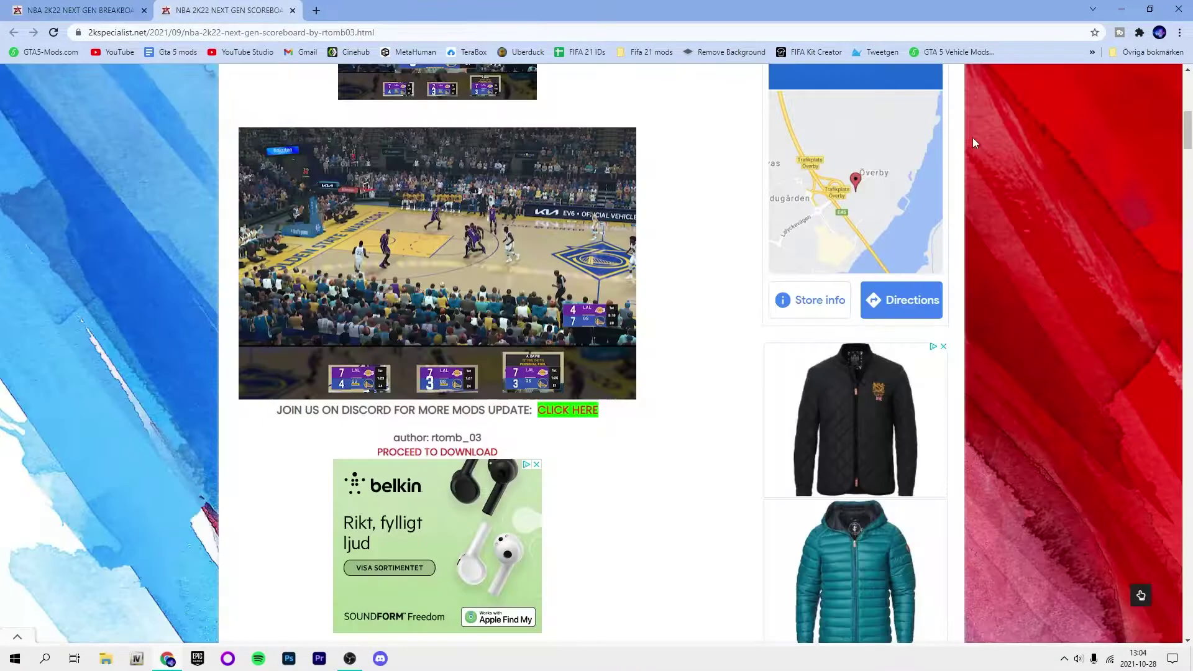
Recheck the V2.0 scoreboard preview, then download the 12.11MB RAR archive from MediaFire
click(102, 10)
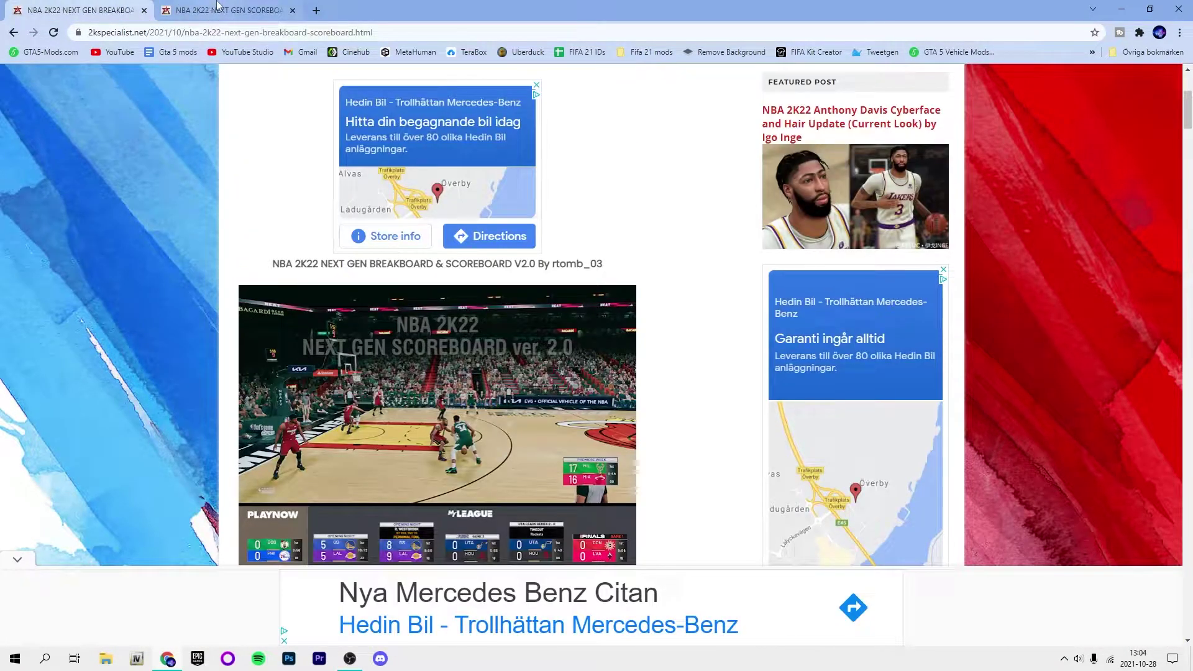
scroll(447, 280, down, 2)
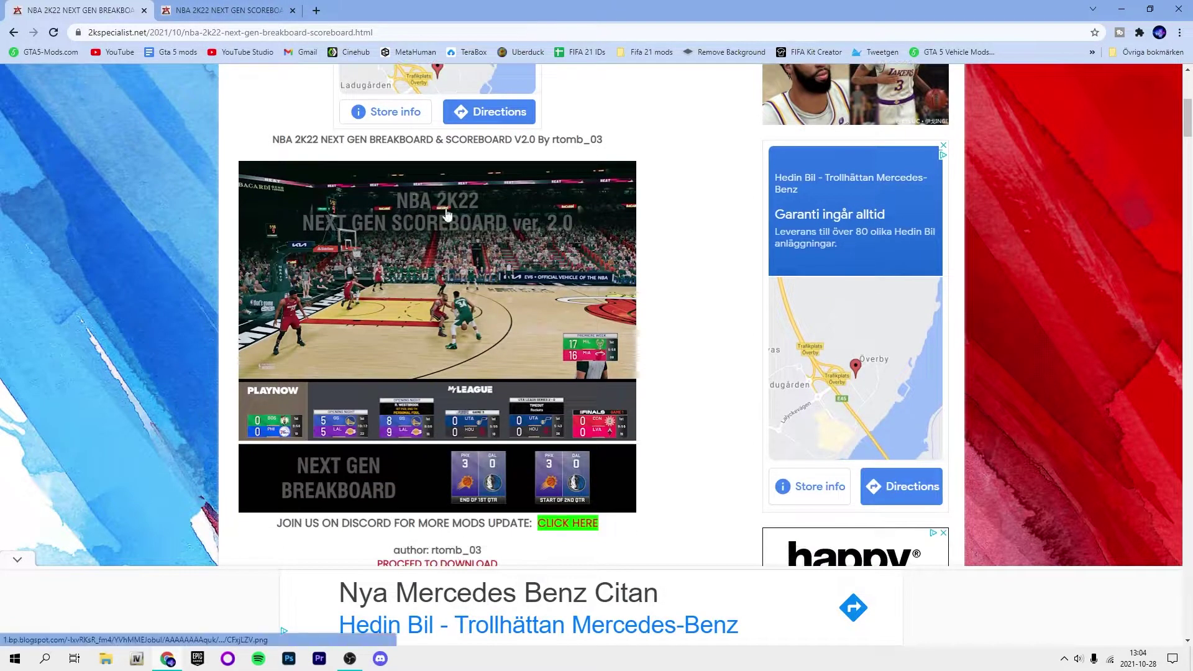
click(356, 247)
click(1146, 211)
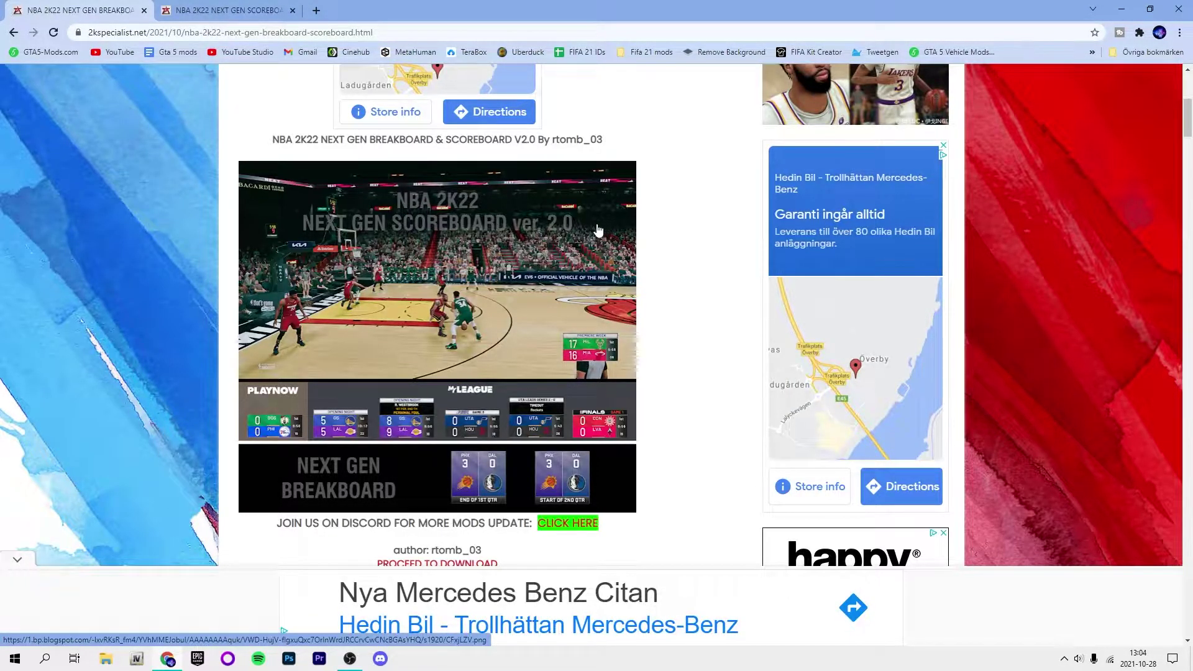
scroll(592, 227, down, 5)
scroll(653, 243, down, 5)
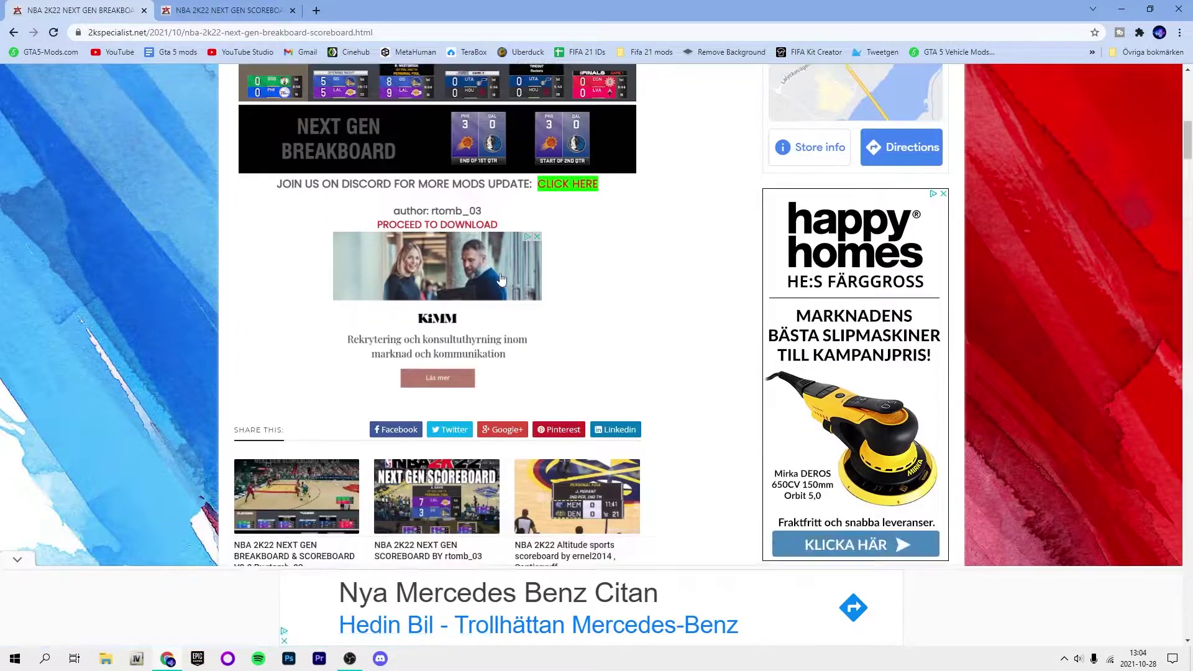
click(228, 9)
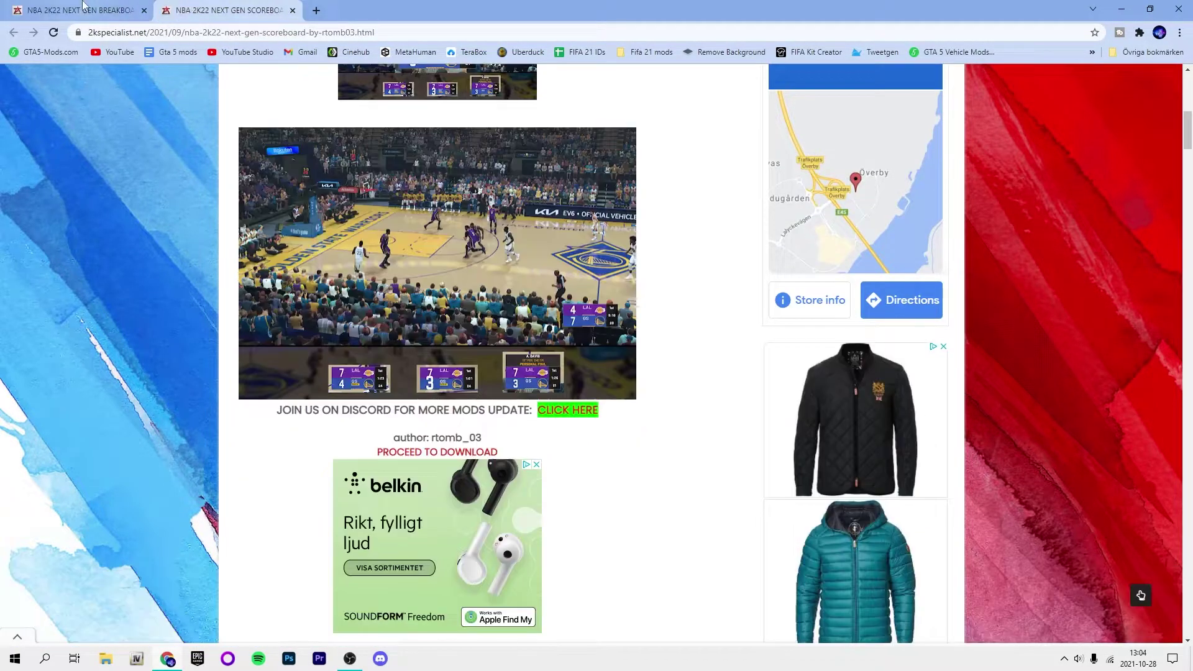
click(82, 9)
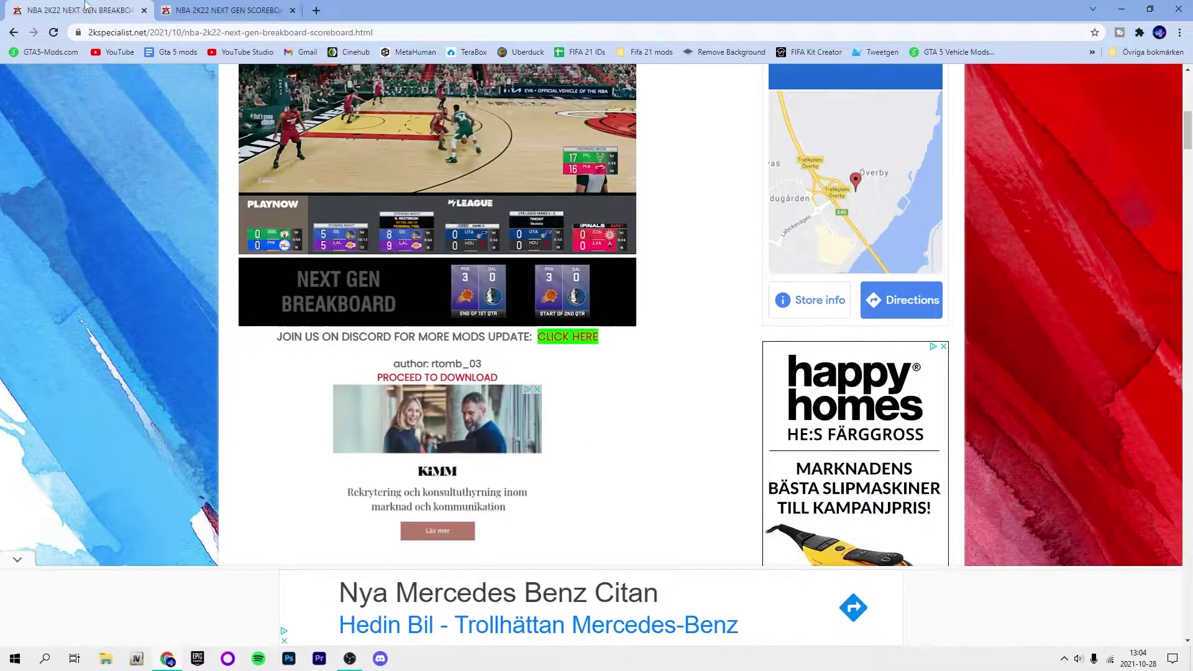
click(278, 10)
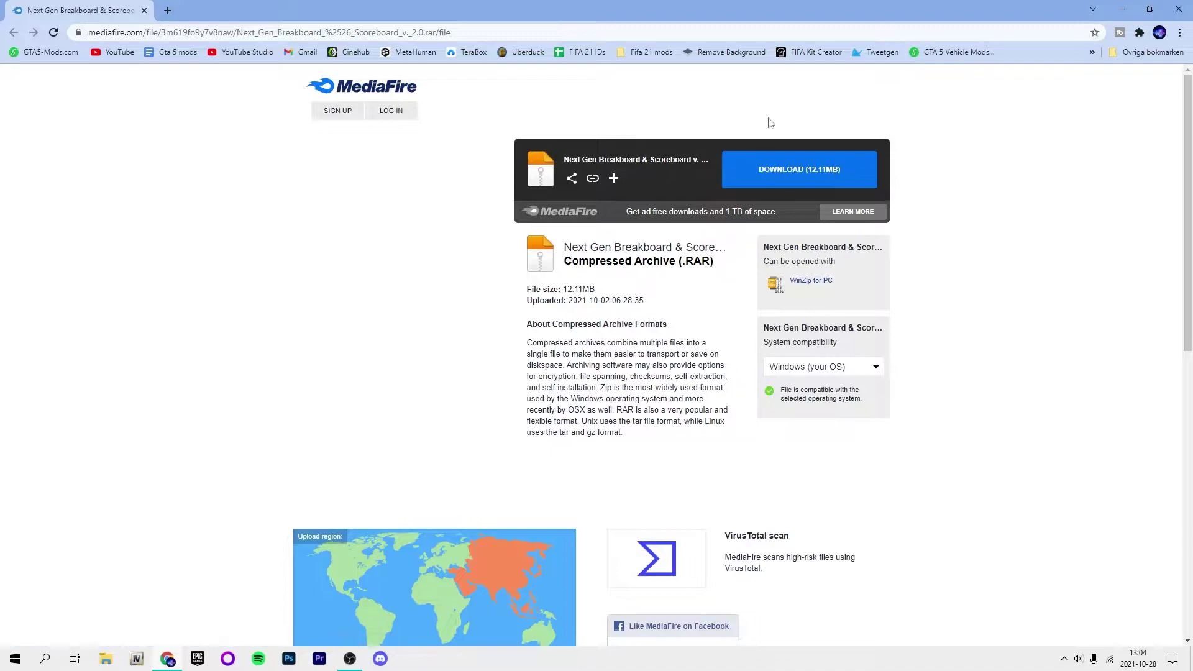
click(795, 161)
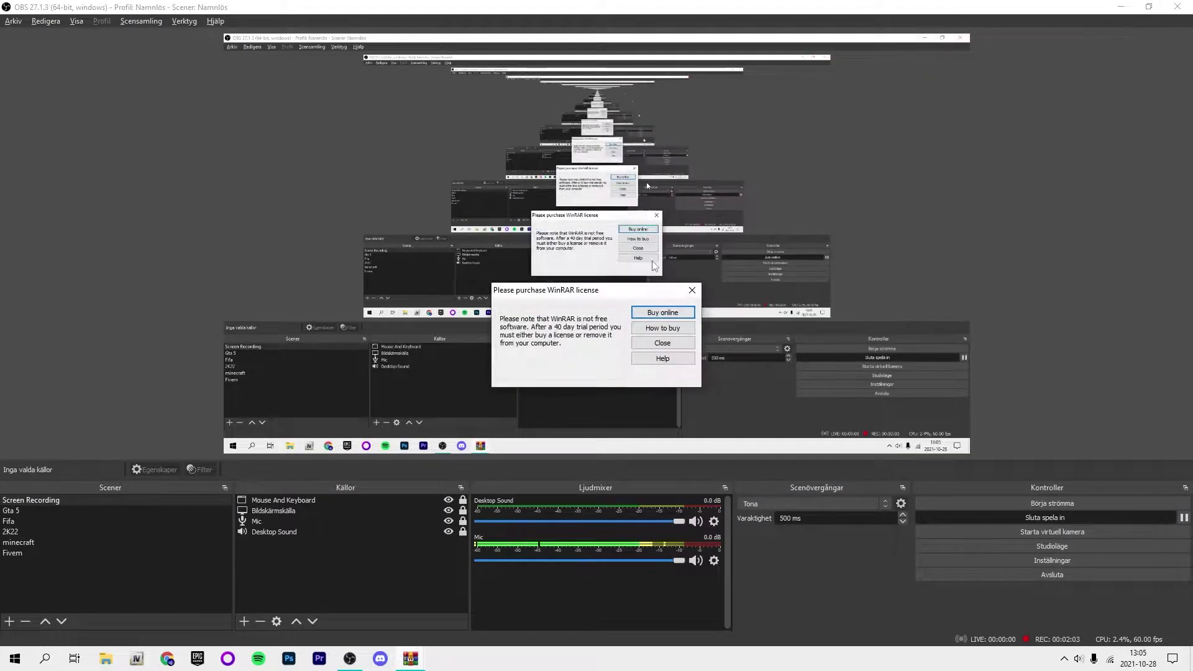
Dismiss the license reminder and place the NBA 2K22 game folder window beside WinRAR
click(653, 342)
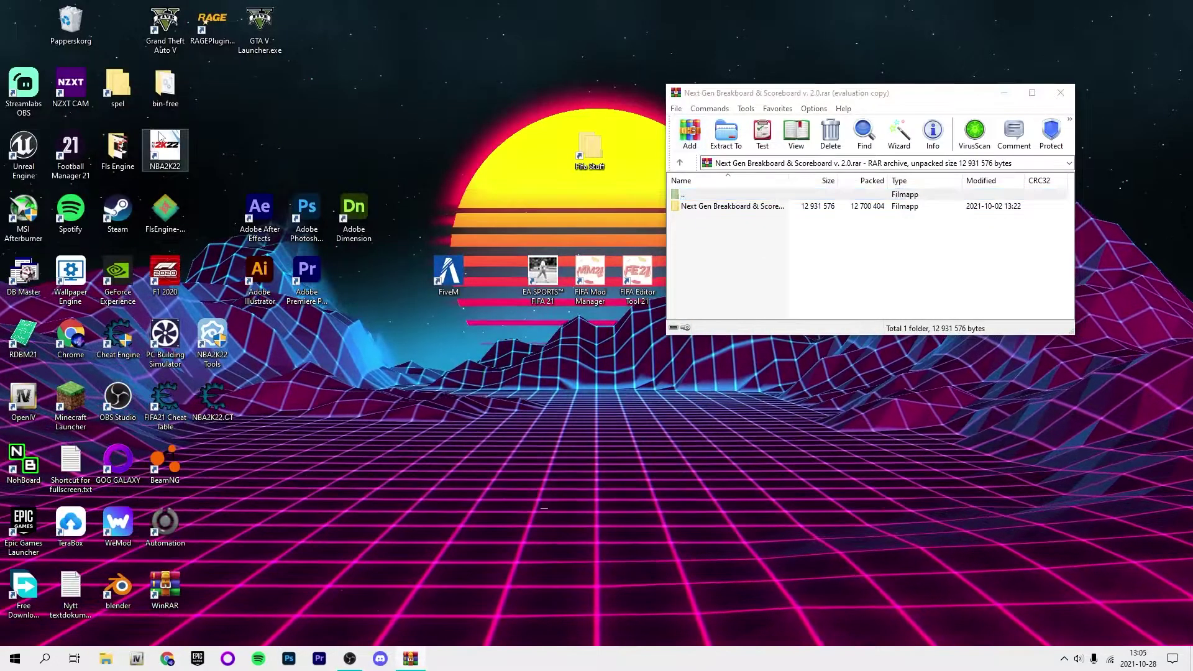
right_click(180, 148)
click(190, 141)
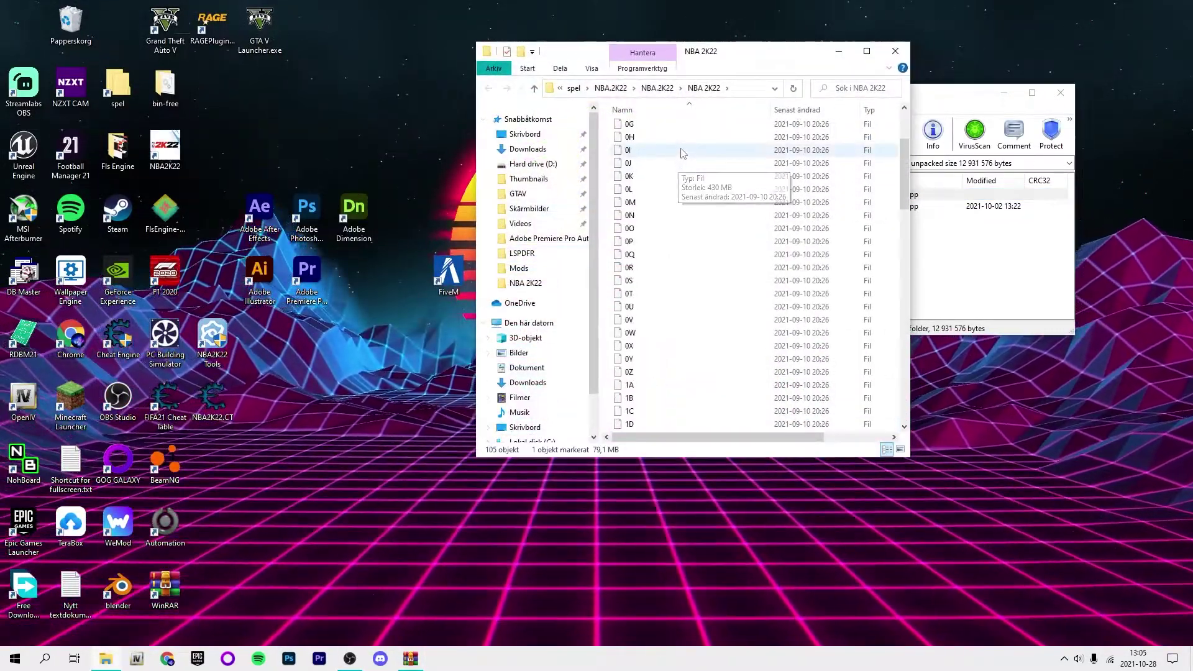
drag(731, 30, 314, 21)
double_click(224, 131)
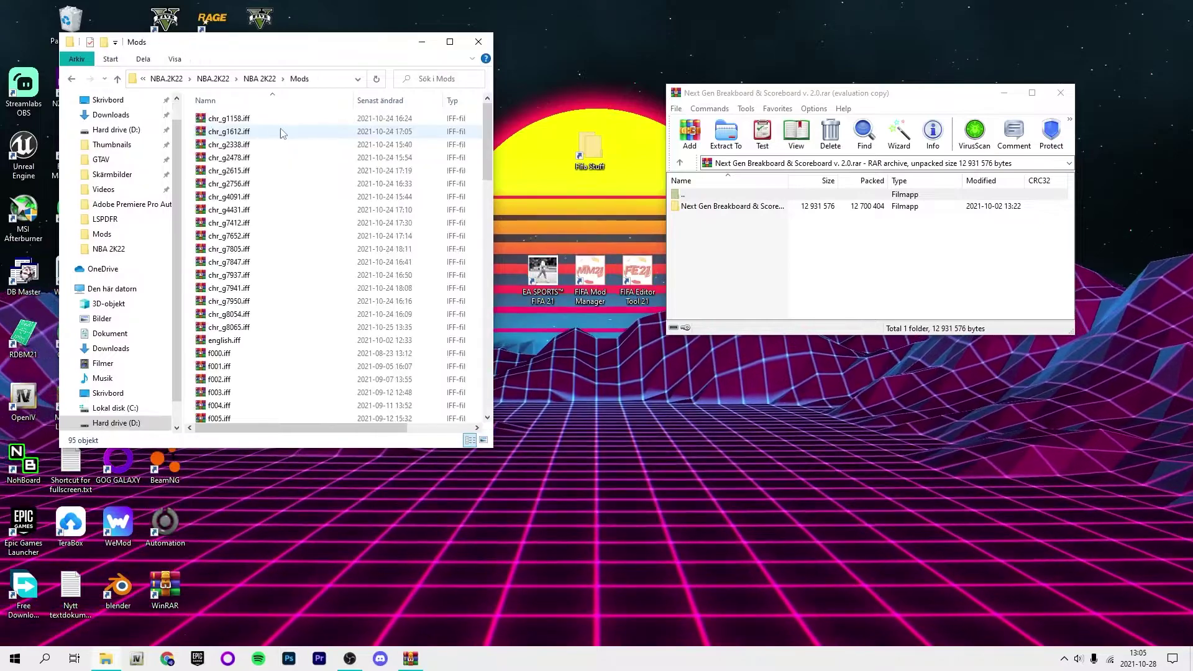
scroll(414, 231, down, 5)
scroll(413, 230, down, 5)
scroll(413, 230, down, 3)
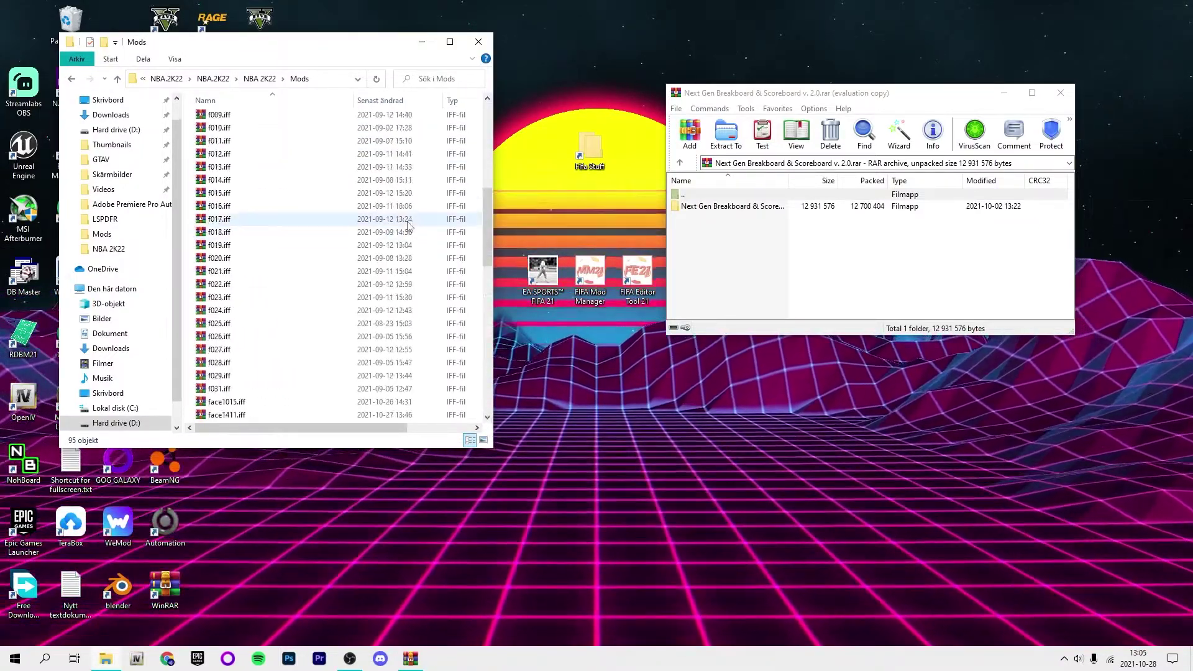
scroll(378, 199, up, 2)
scroll(378, 199, down, 5)
scroll(378, 214, down, 5)
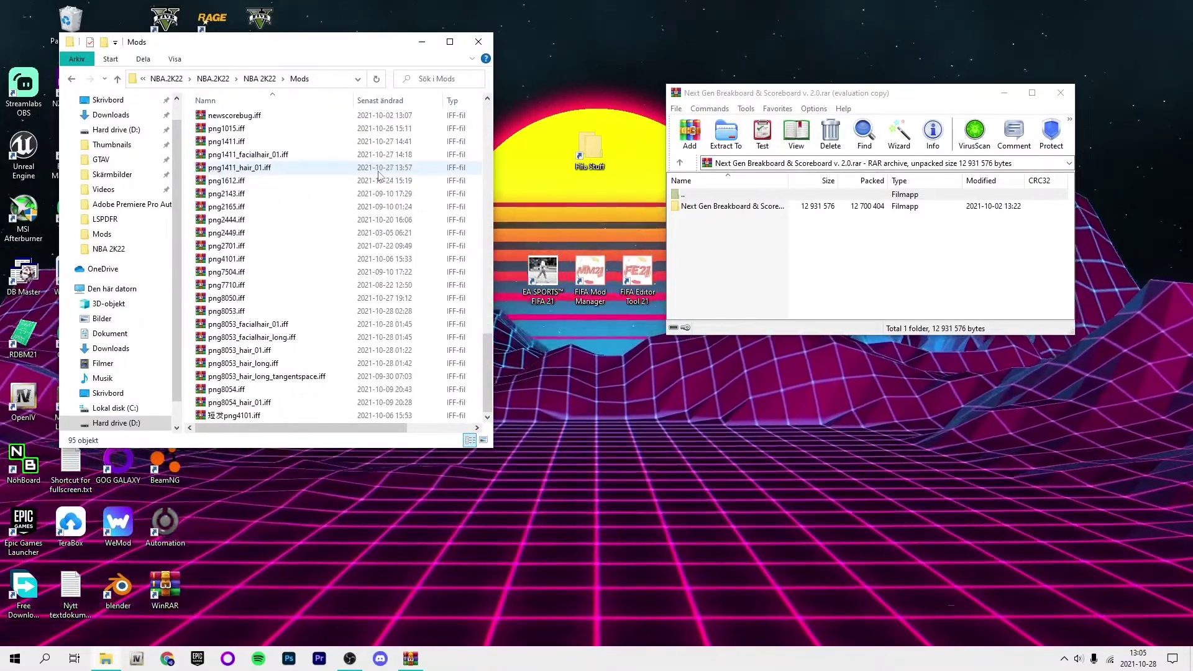
scroll(387, 244, up, 5)
scroll(279, 187, up, 5)
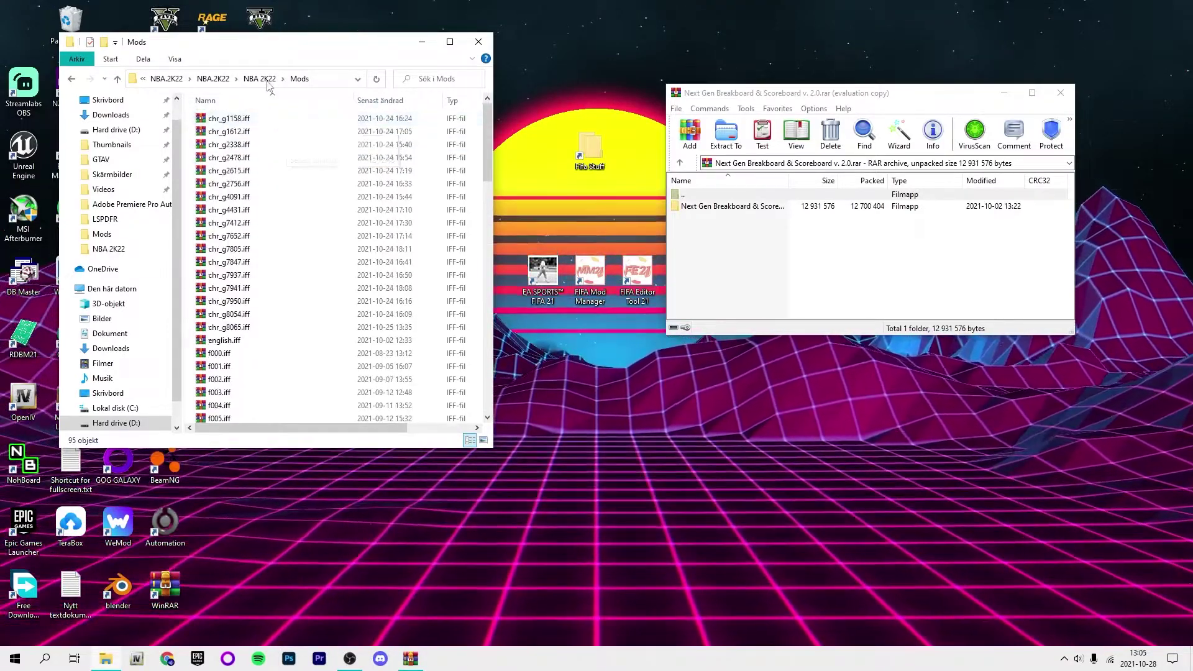
click(259, 78)
click(230, 146)
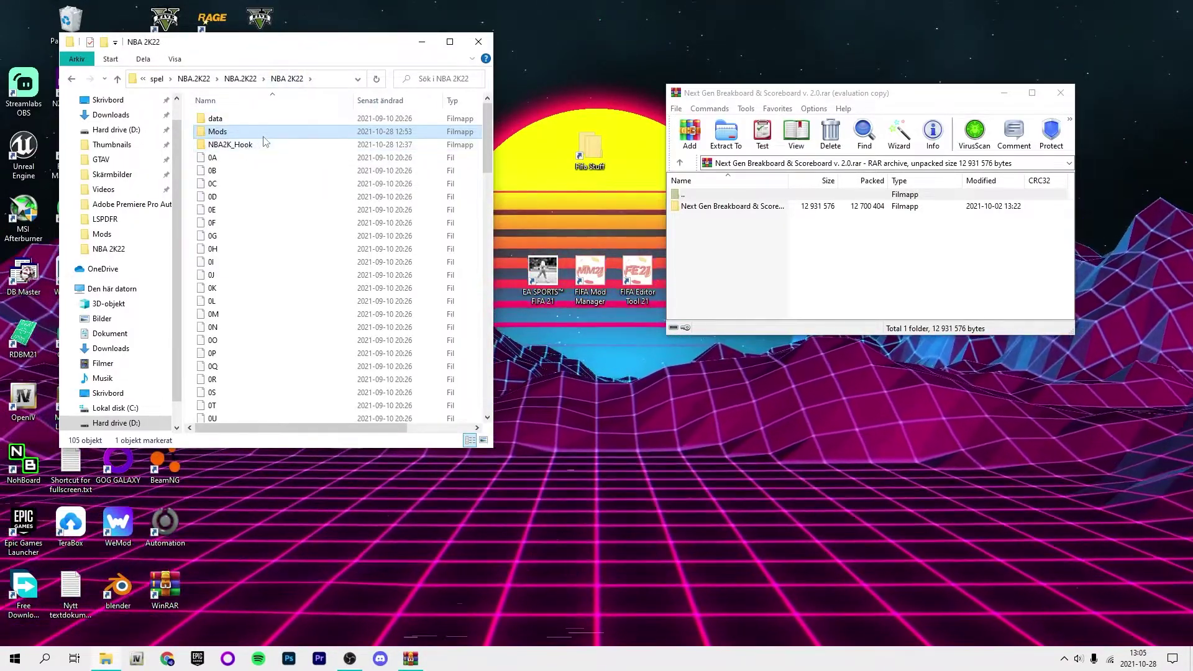
scroll(250, 240, down, 3)
scroll(250, 240, down, 5)
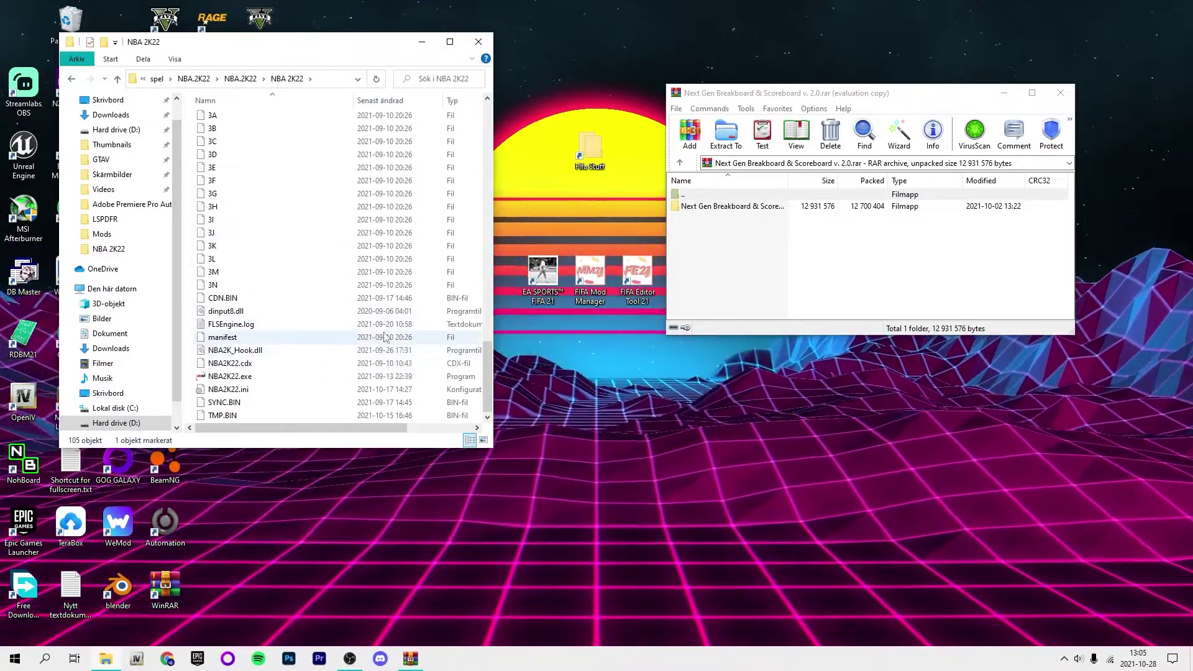
scroll(289, 353, up, 4)
scroll(290, 280, up, 4)
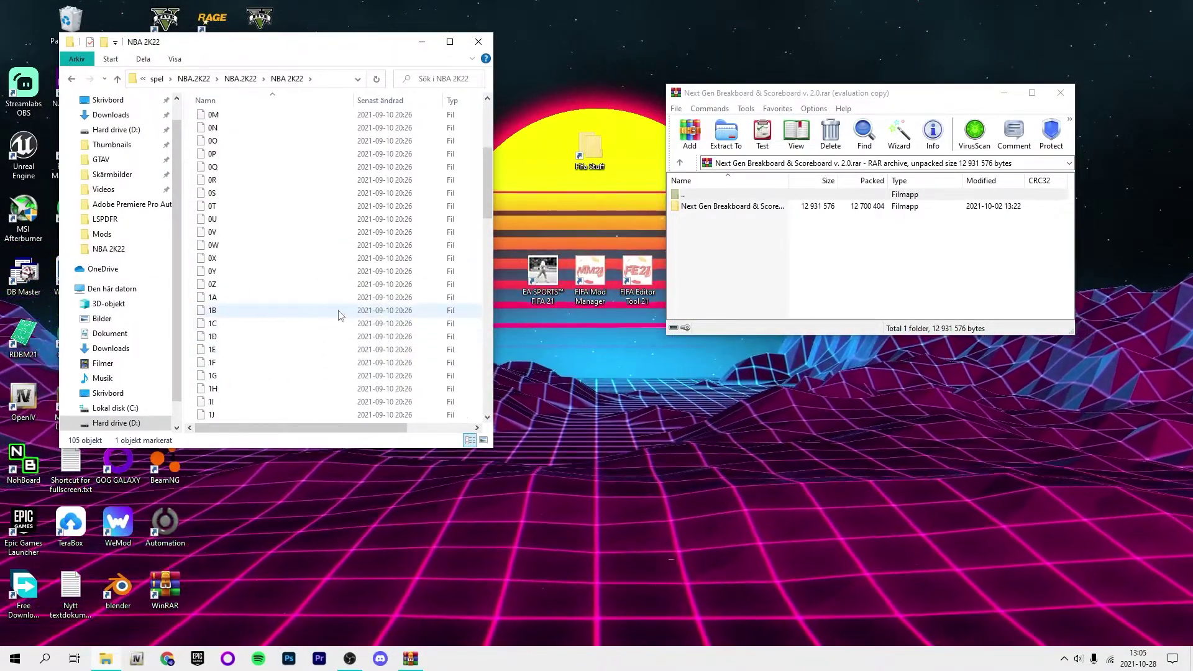
drag(289, 41, 324, 69)
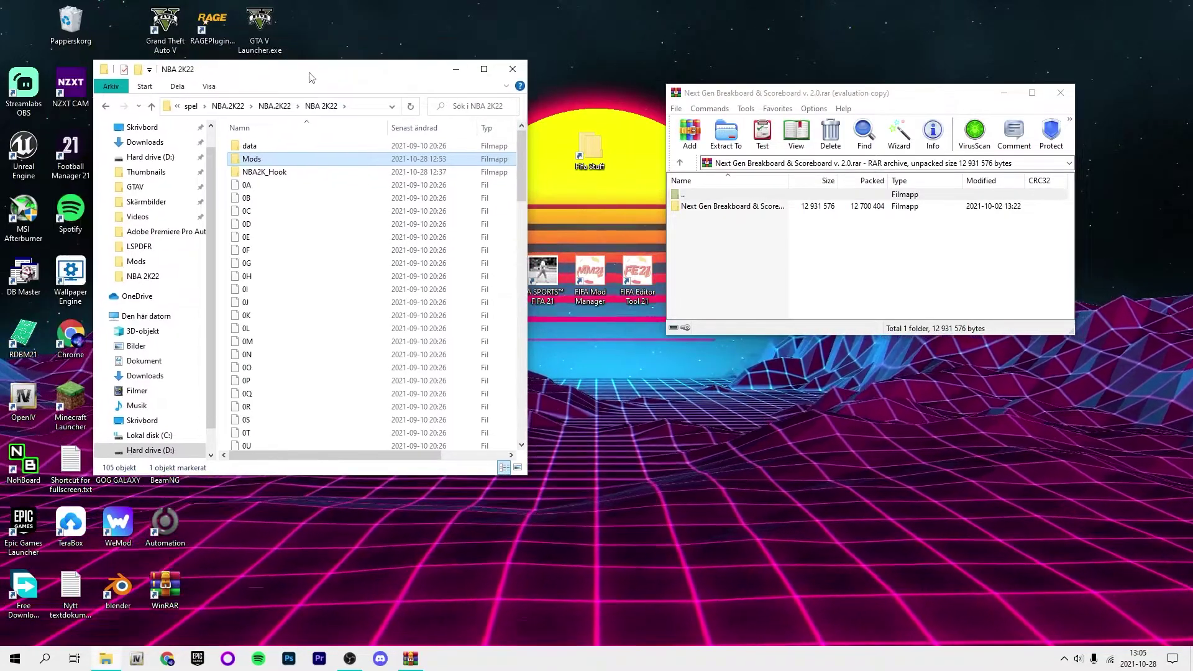
Open the Mods folder and the archive's mod folder, selecting newbreakboard.iff and newscorebug.iff
double_click(292, 160)
double_click(732, 206)
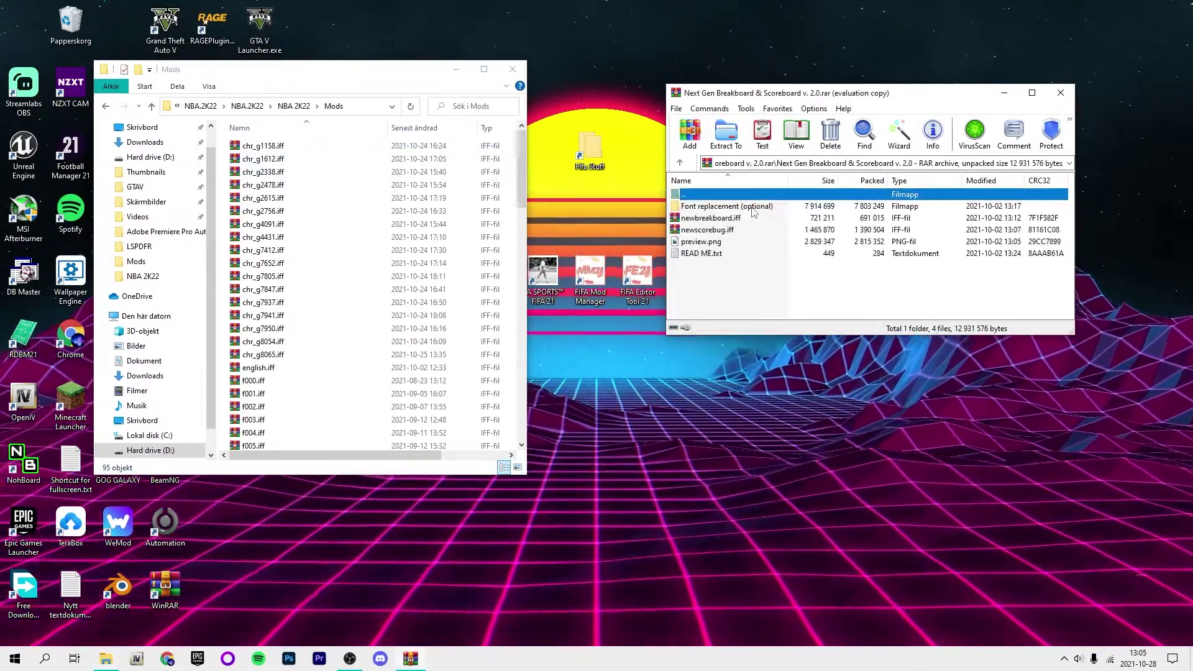
click(711, 218)
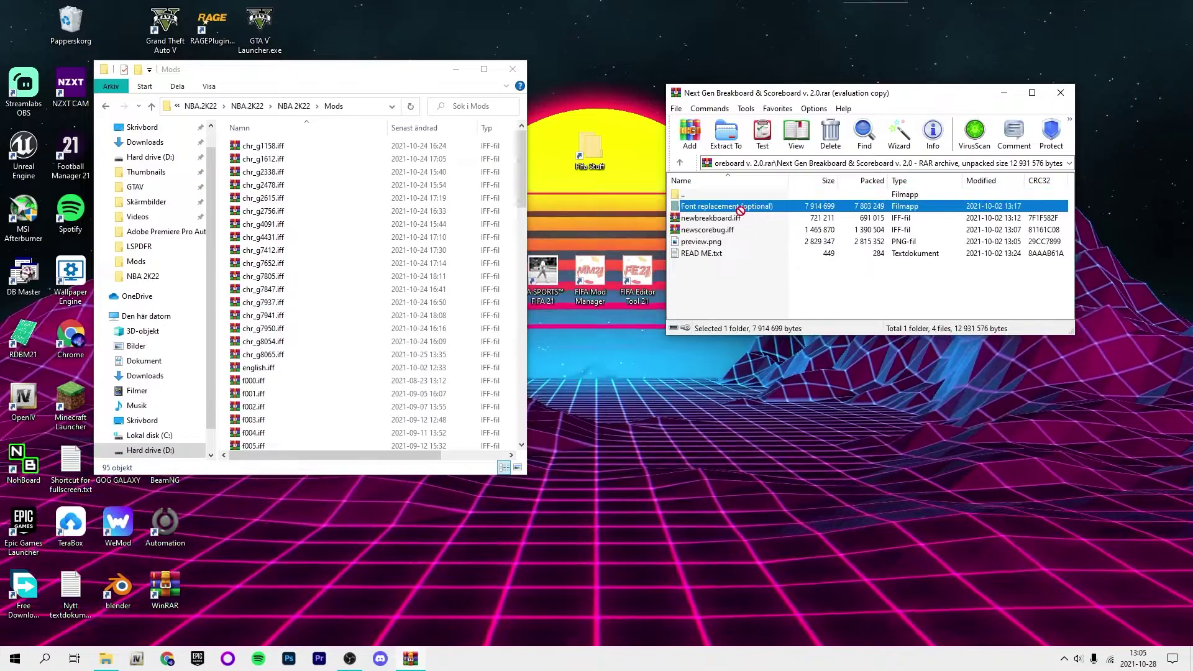
click(709, 230)
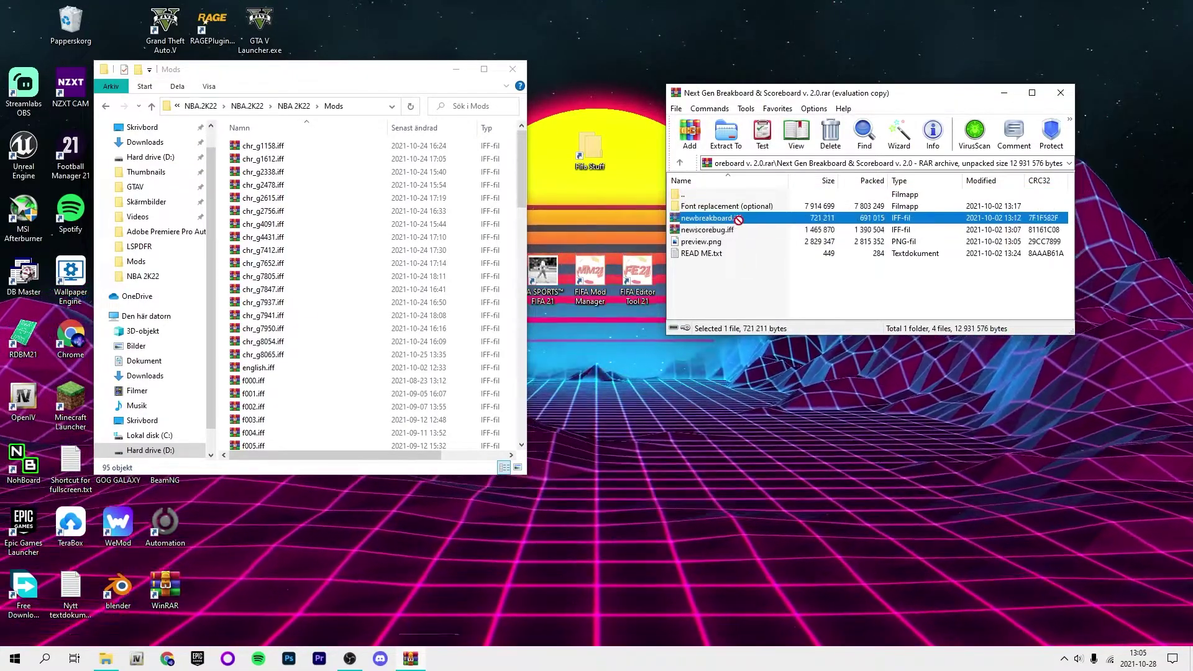
View preview.png, open READ ME.txt and select its 2k22 mods forum link
click(701, 241)
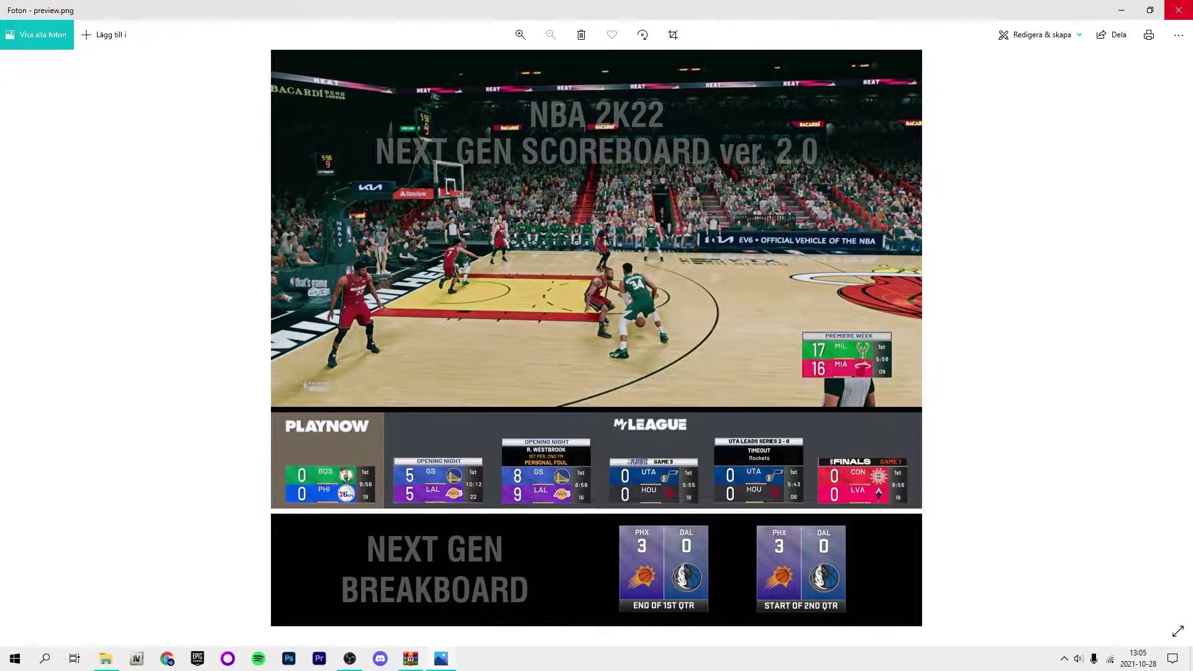
click(1178, 11)
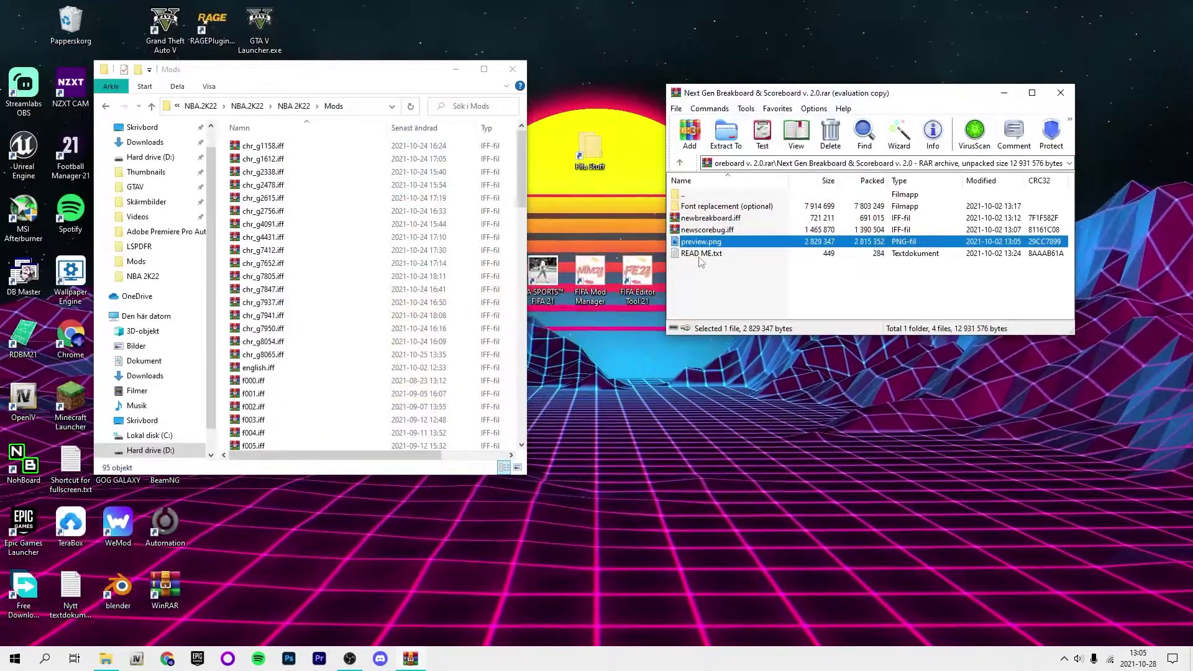
double_click(701, 254)
drag(928, 152, 844, 311)
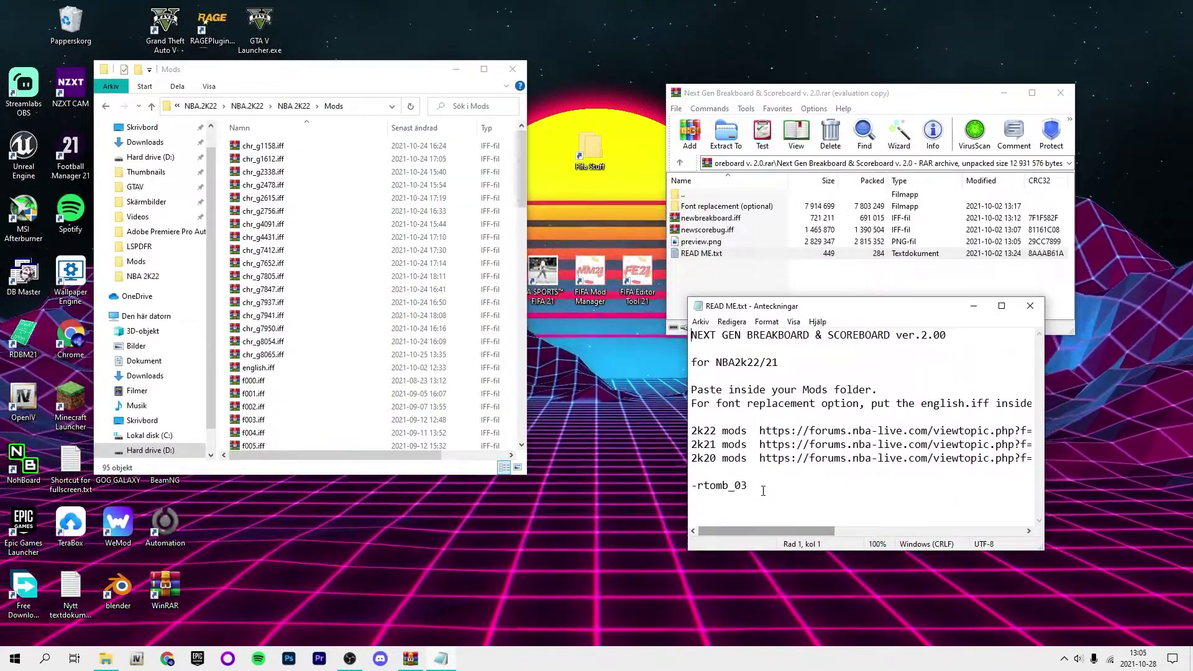
click(761, 430)
drag(759, 431, 1034, 431)
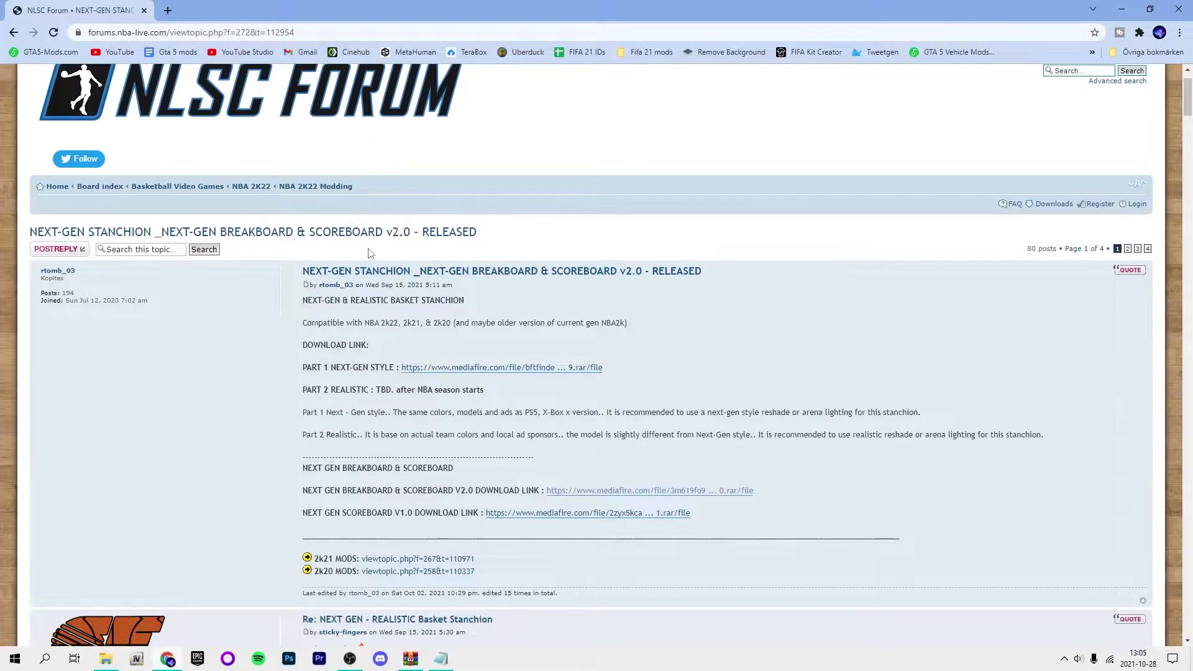
scroll(370, 253, down, 5)
scroll(457, 270, down, 1)
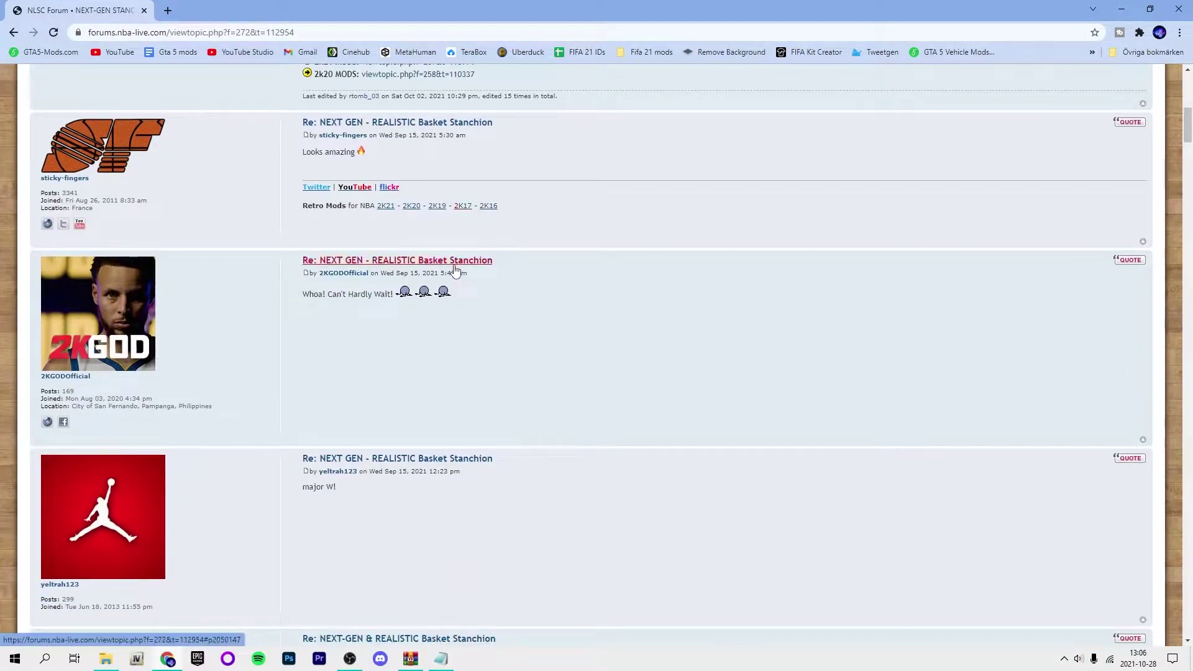
scroll(457, 270, down, 4)
scroll(457, 271, down, 4)
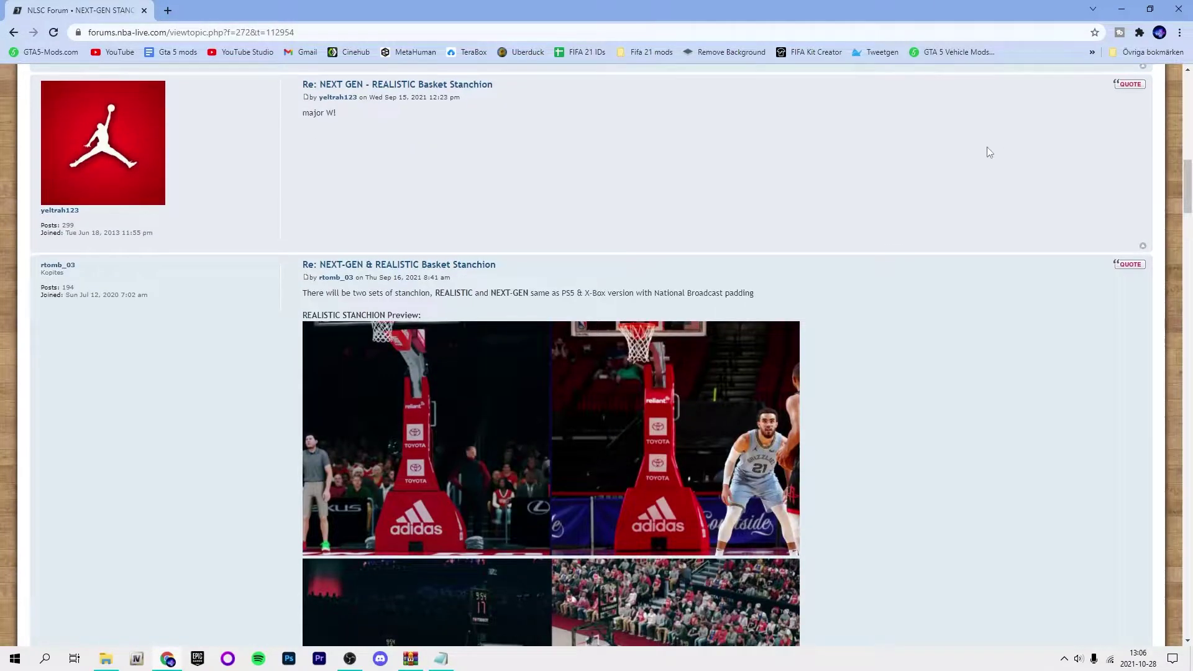
scroll(457, 271, down, 3)
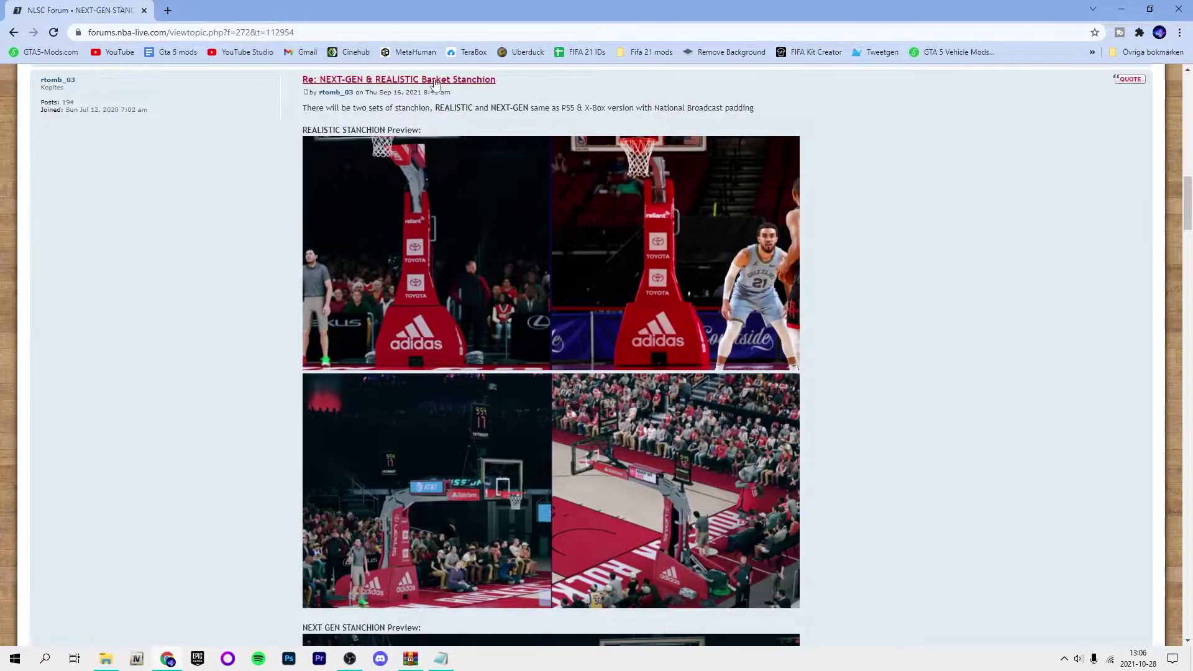
Minimize Chrome after browsing the NLSC forum thread's replies
click(1124, 7)
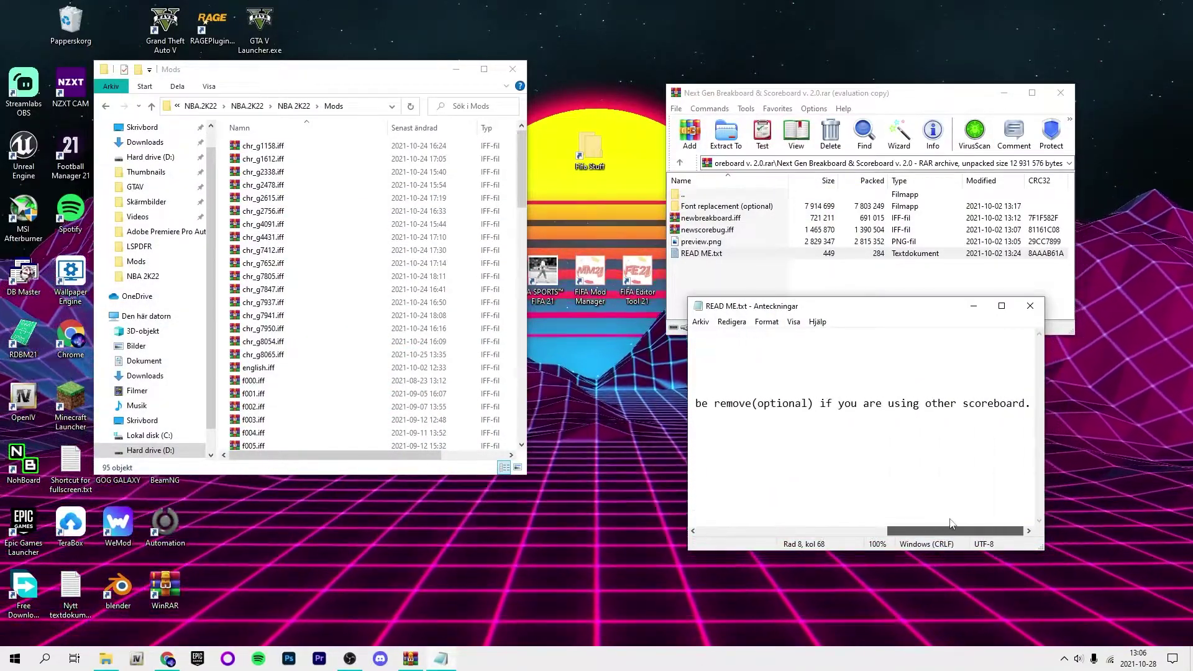
Copy english.iff from Font replacement (optional) into Mods, replacing the existing file
click(1030, 307)
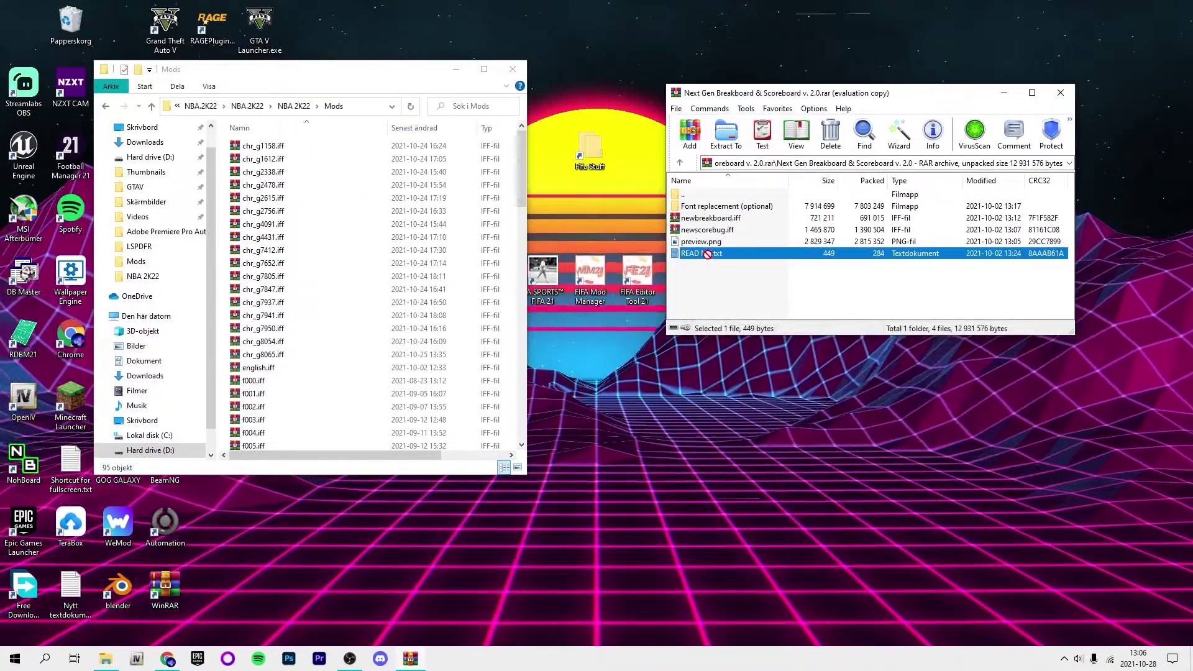
double_click(723, 205)
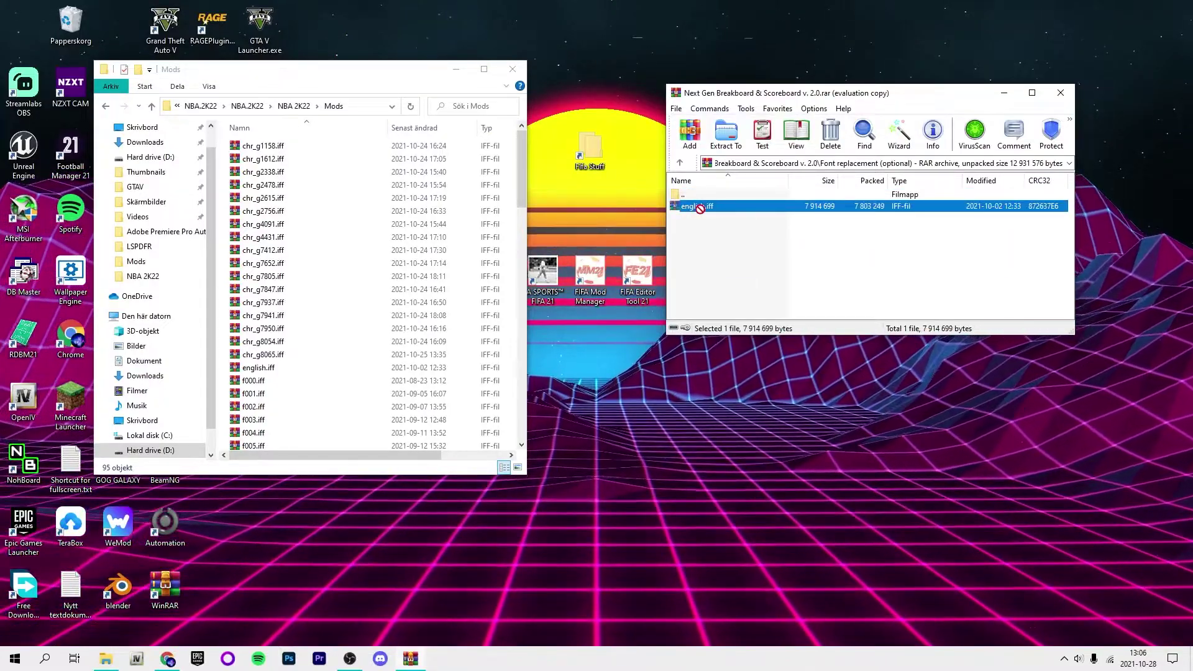
click(241, 74)
click(294, 105)
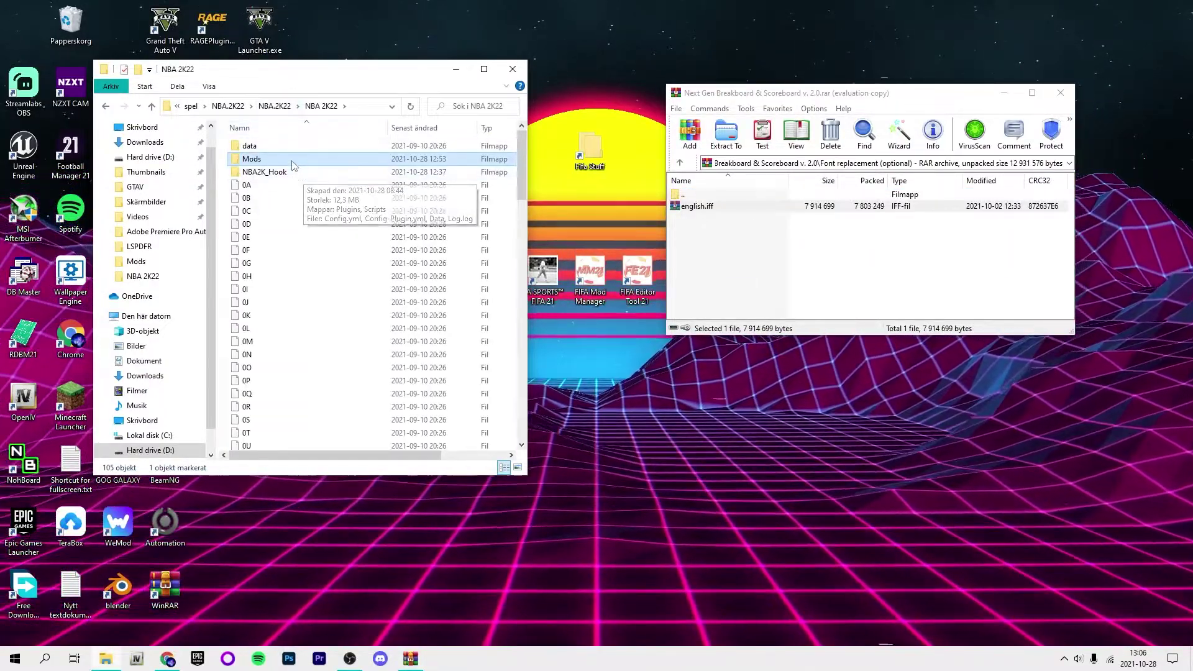
double_click(262, 159)
drag(696, 206, 315, 303)
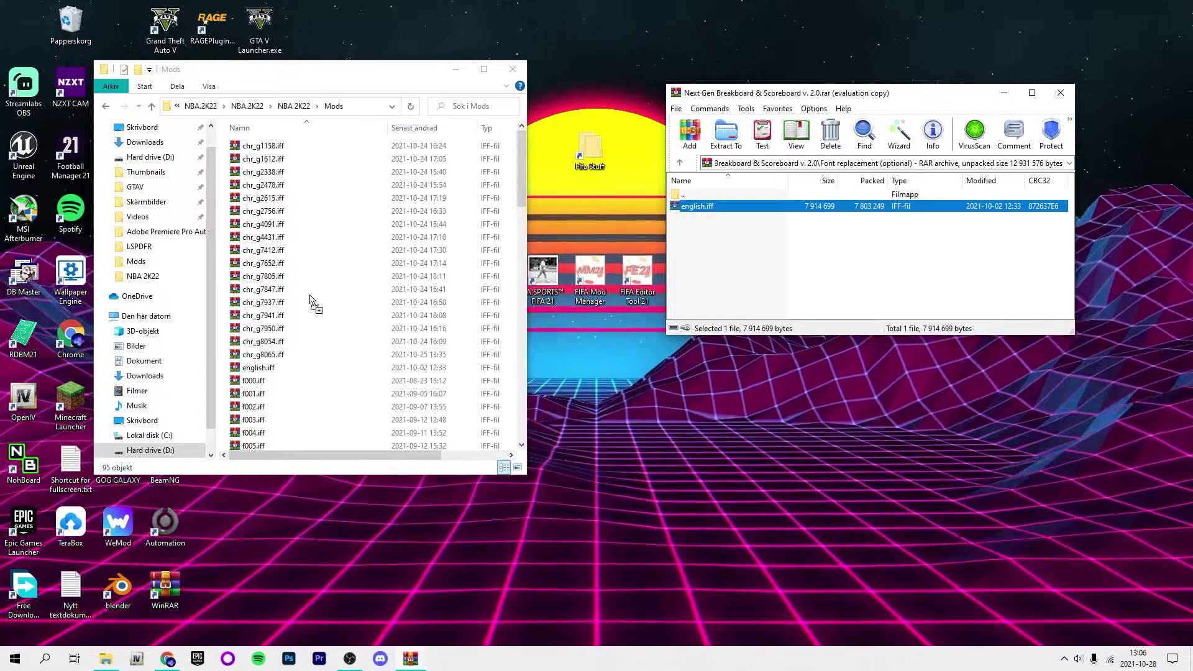
click(560, 227)
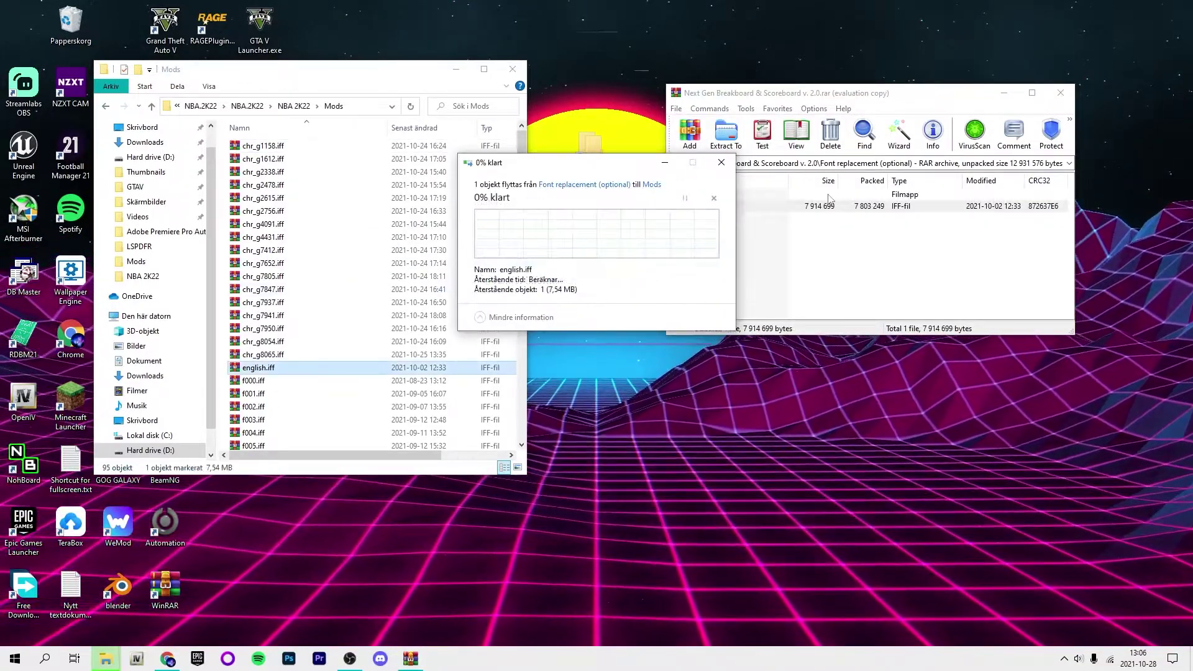
Copy newbreakboard.iff and newscorebug.iff into Mods, replacing existing copies
click(736, 218)
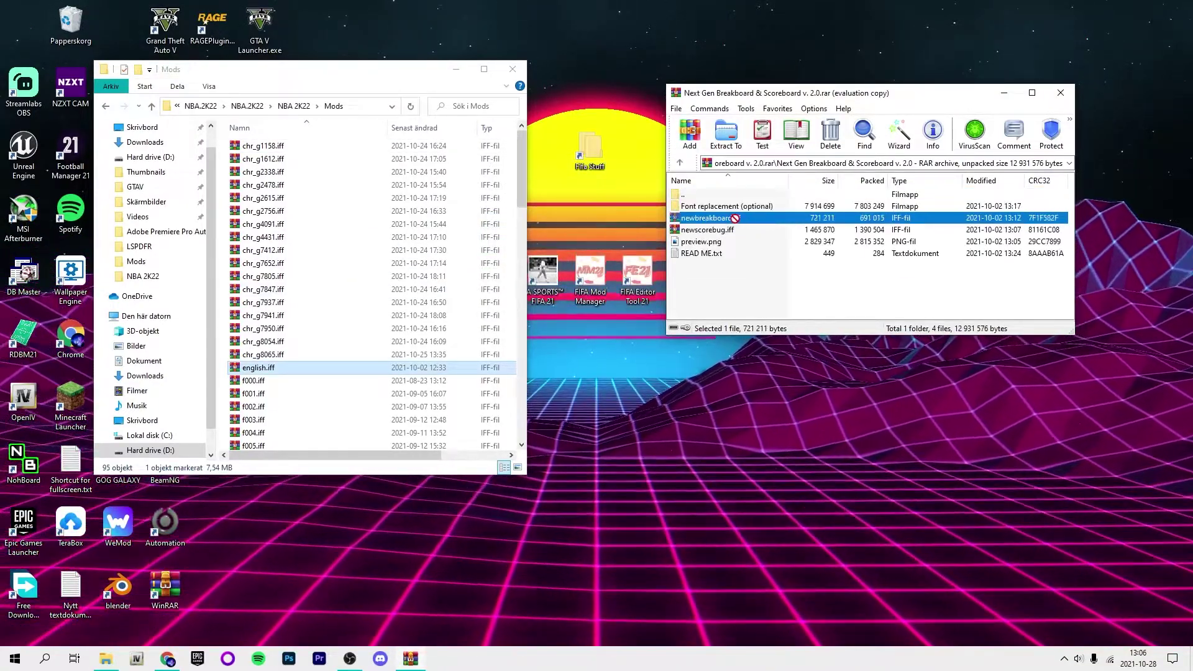
ctrl+click(745, 230)
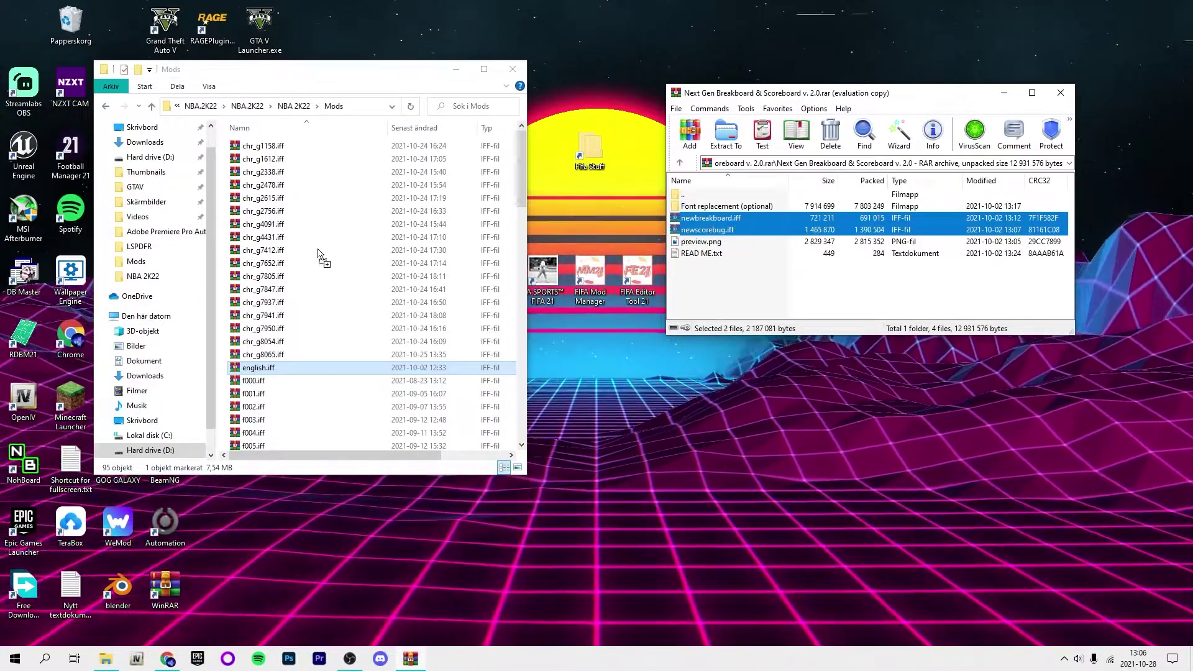
drag(320, 256, 319, 256)
click(532, 232)
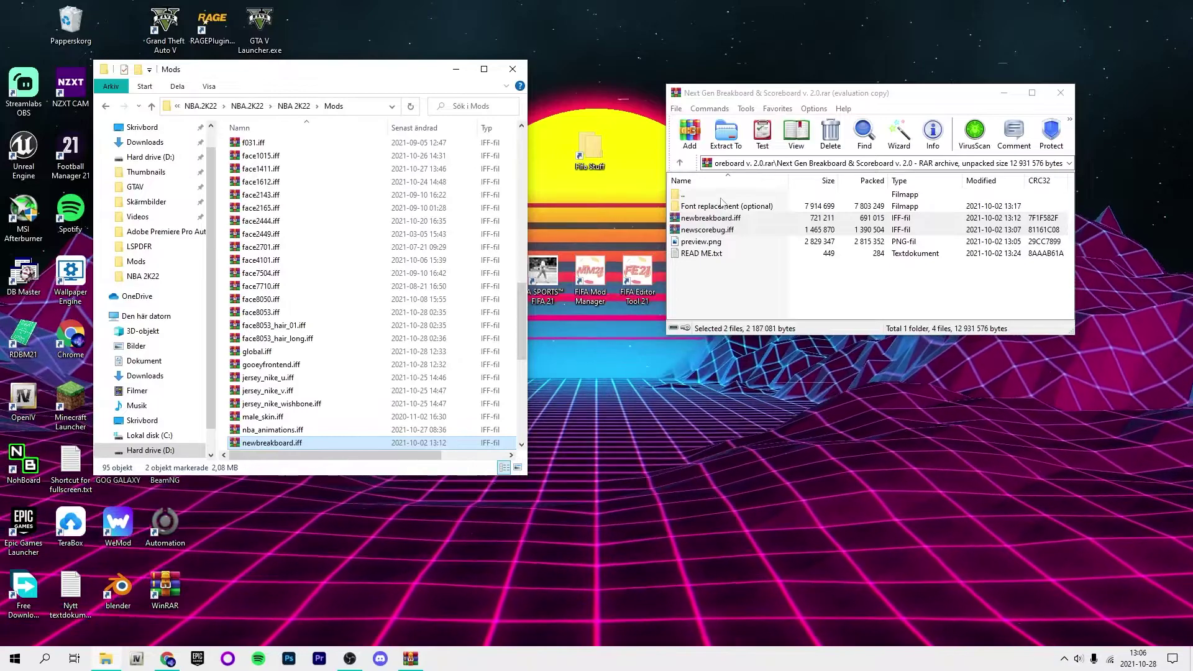
double_click(686, 194)
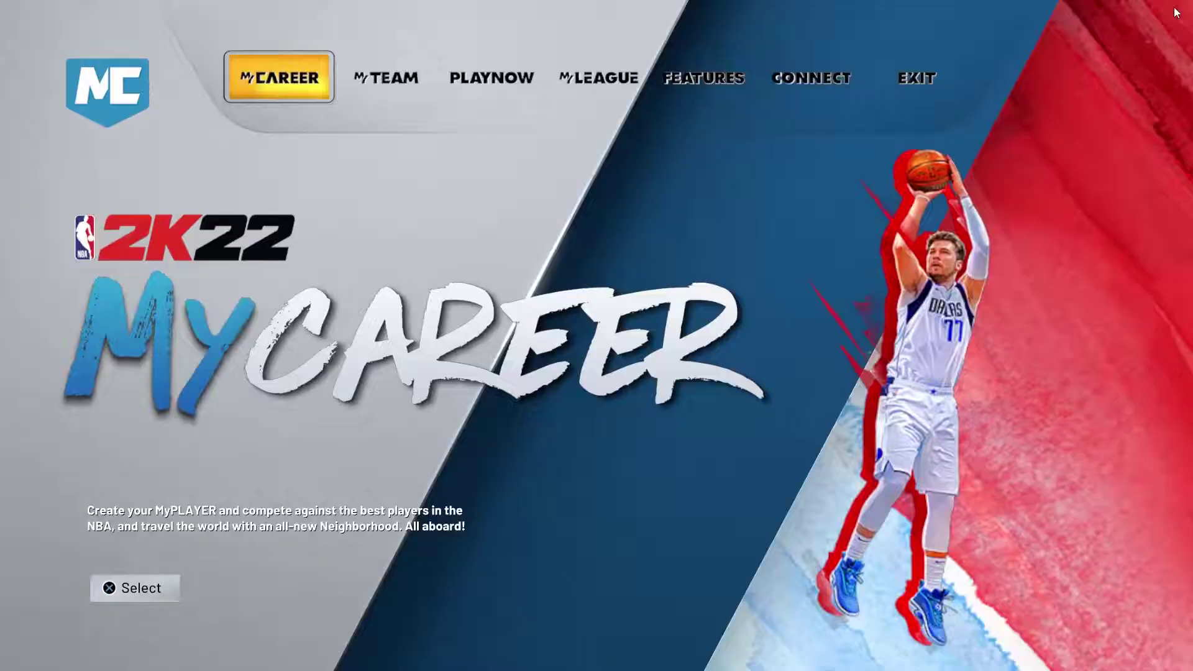
Check the 76ers in the NBA roster under Features, then return to the main menu
key(Right)
key(Right)
key(Right)
key(Right)
key(Return)
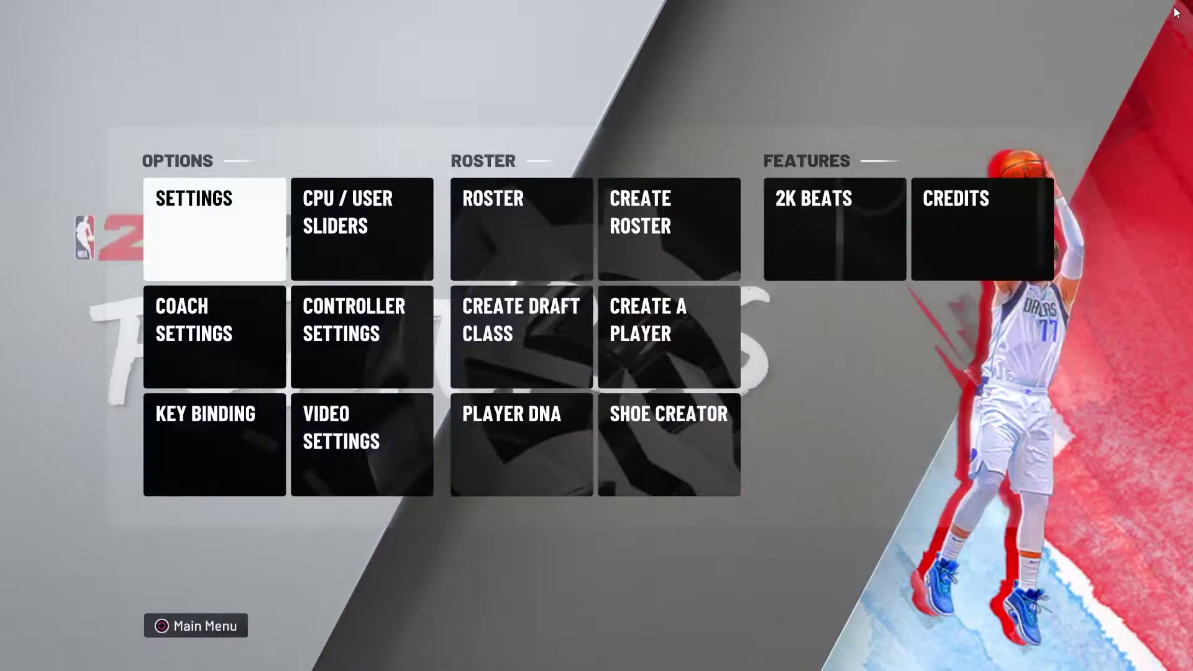
key(Right)
key(Right)
key(Return)
key(Return)
key(Right)
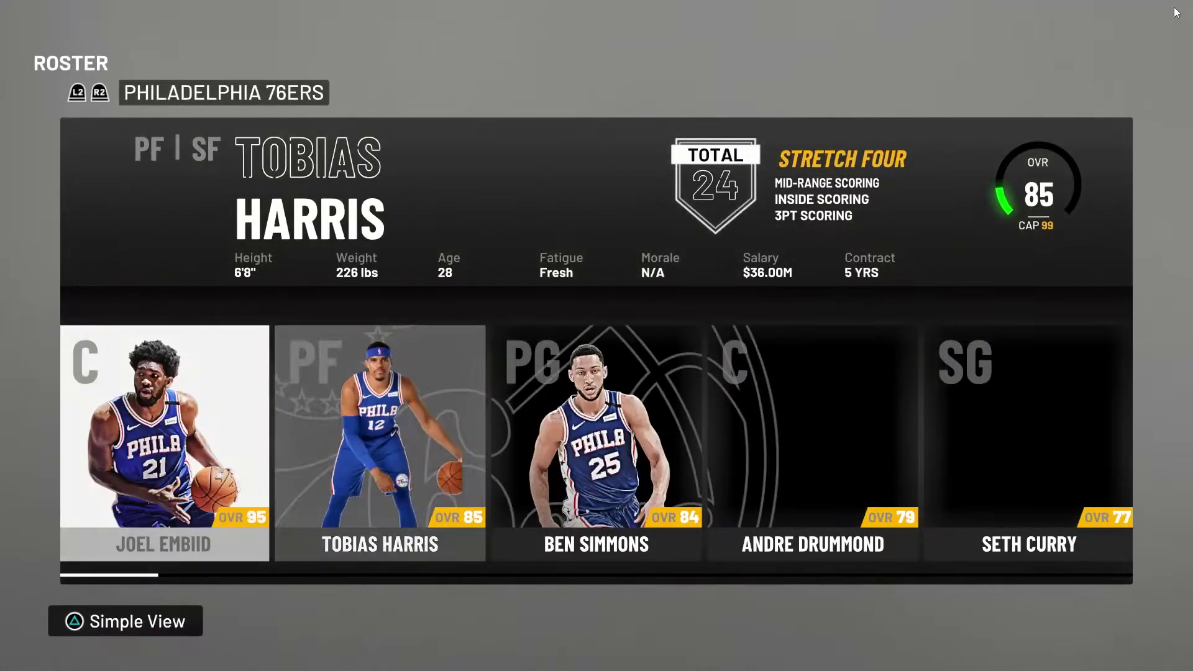
key(Right)
key(Left)
key(Left)
key(Escape)
Start a PlayNow Quick Play game of Suns versus Bucks
key(Left)
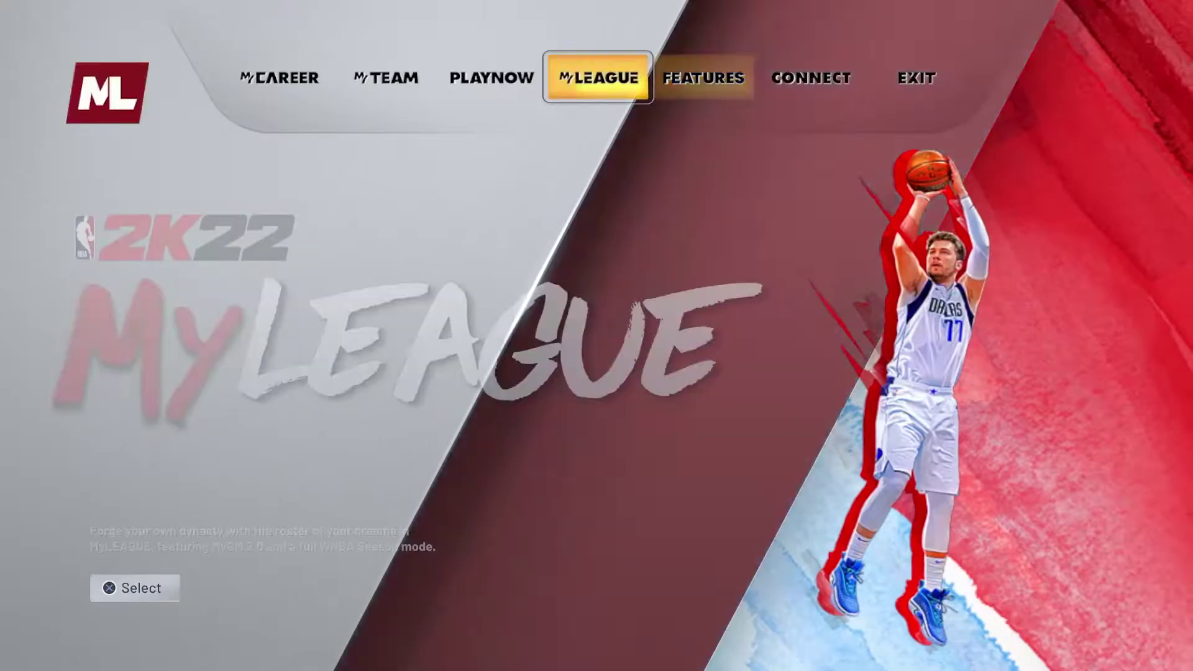
key(Left)
key(Left)
key(Left)
key(Right)
key(Right)
key(Return)
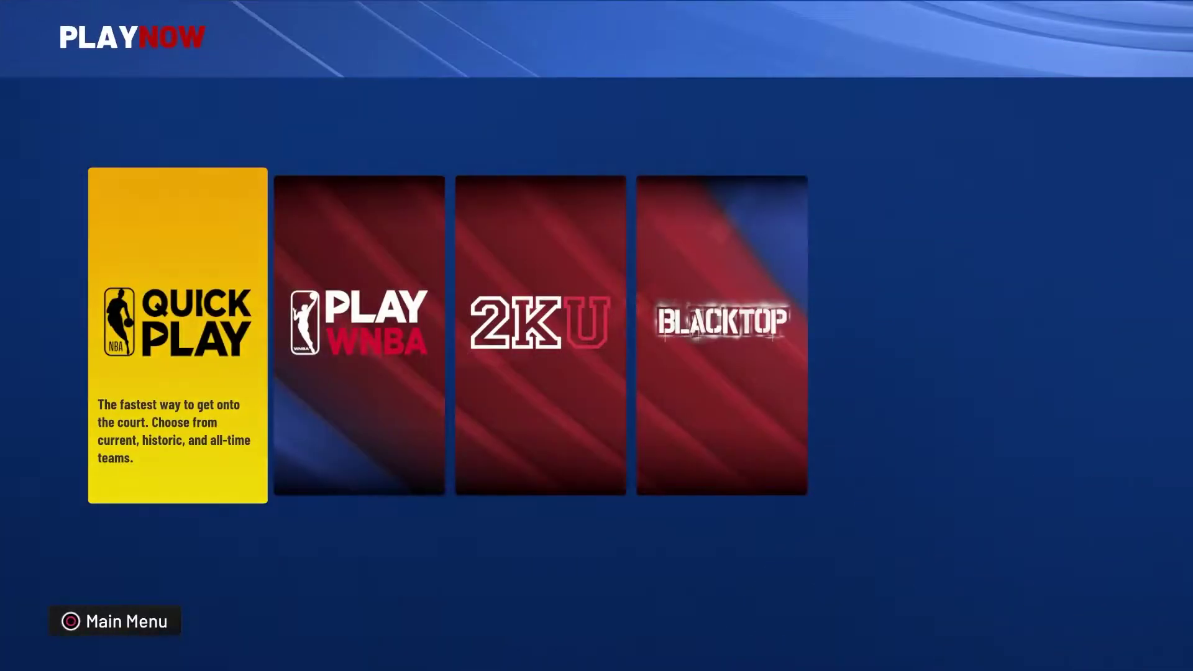
key(Return)
key(Left)
key(Right)
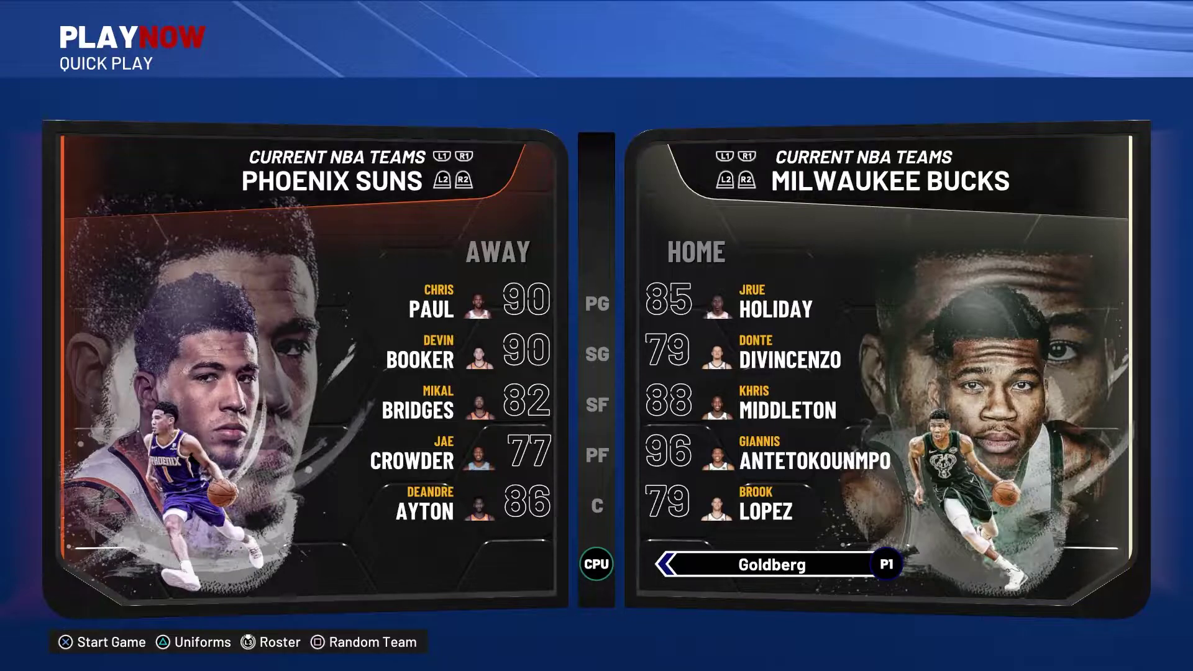
key(Return)
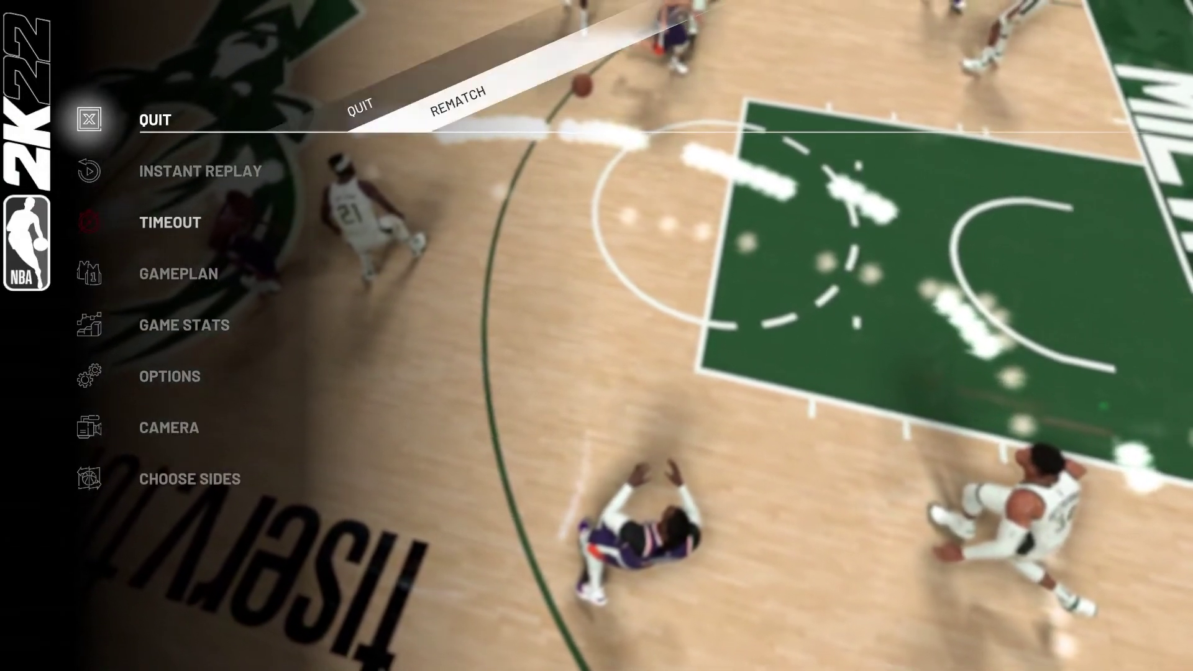
Bring up the pause menu and choose Quit
key(Return)
key(Down)
key(Return)
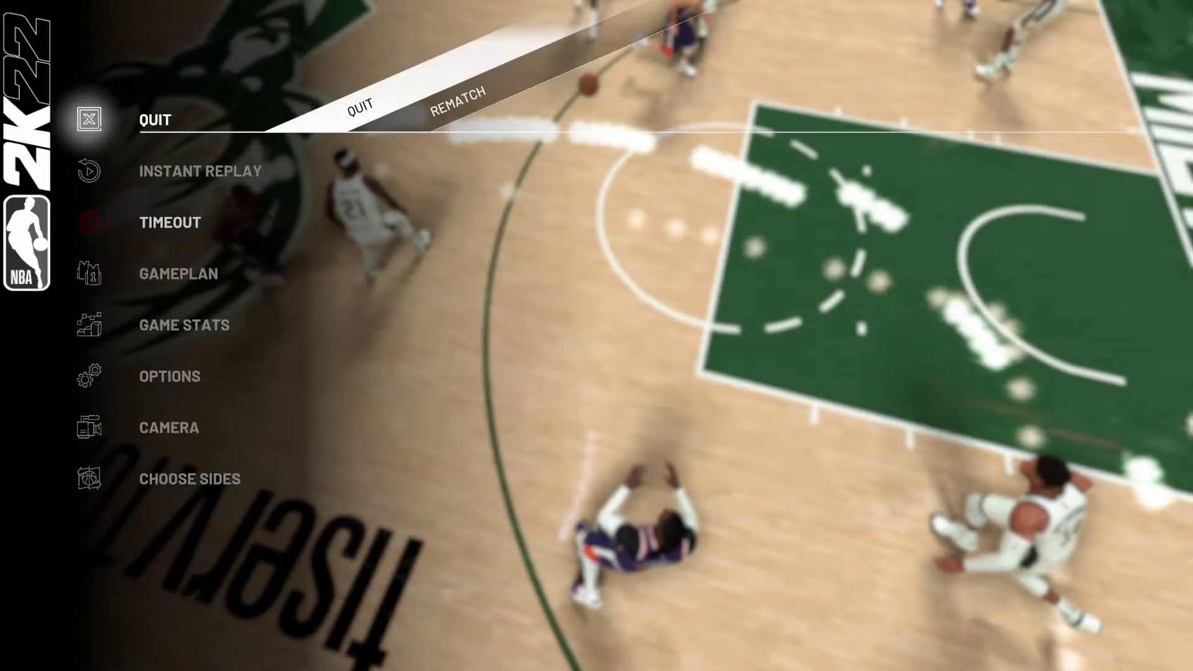